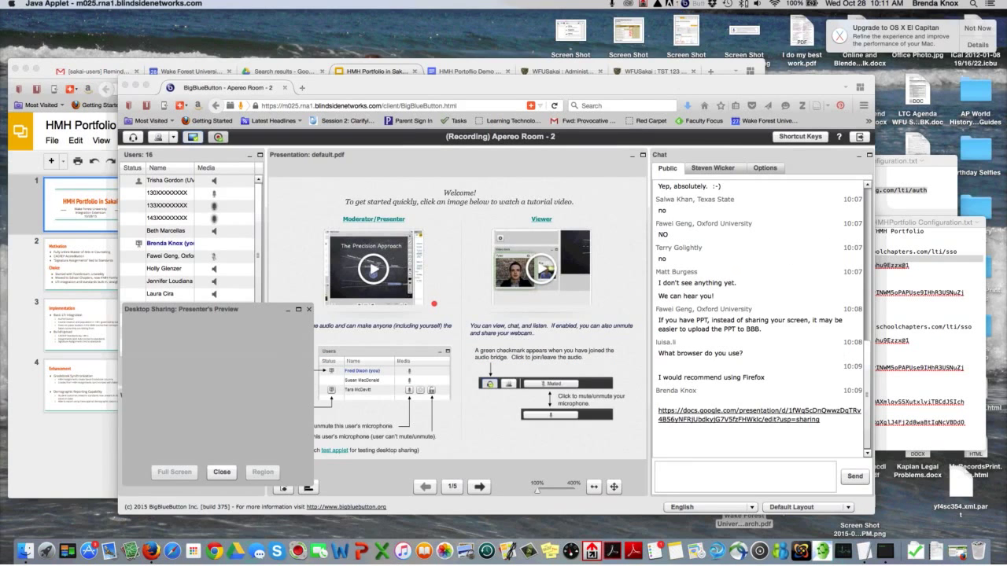
# Step: Switch to Firefox and start the slideshow of the HMH Portfolio in Sakai 10/28/15 presentation
pyautogui.press('super+Tab')
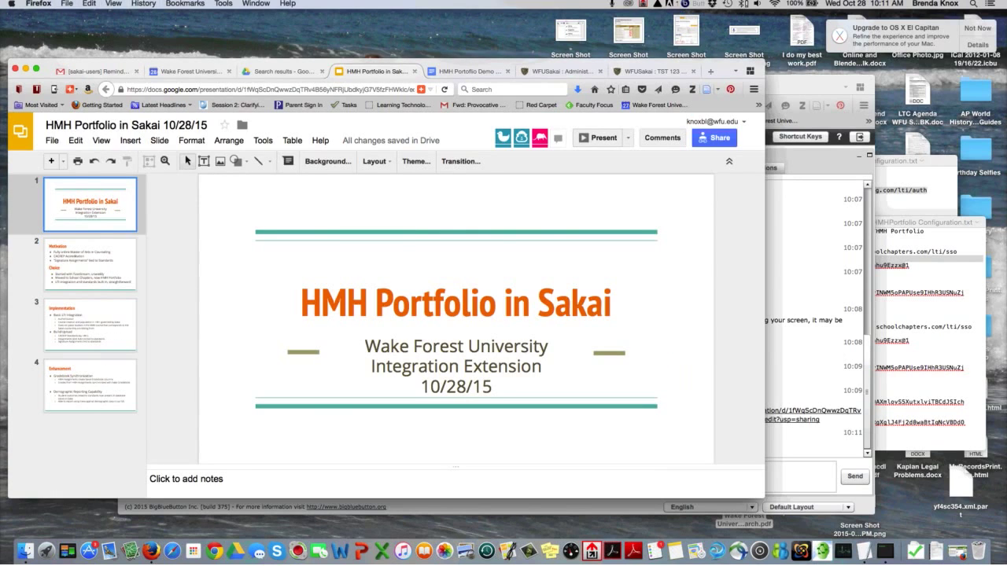
pyautogui.press('super+Return')
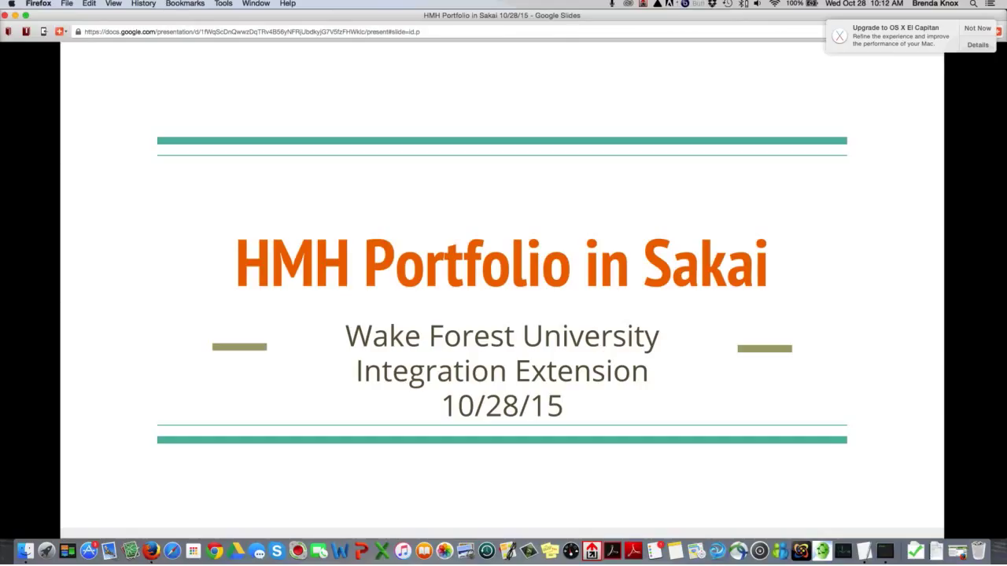
pyautogui.moveTo(95, 521)
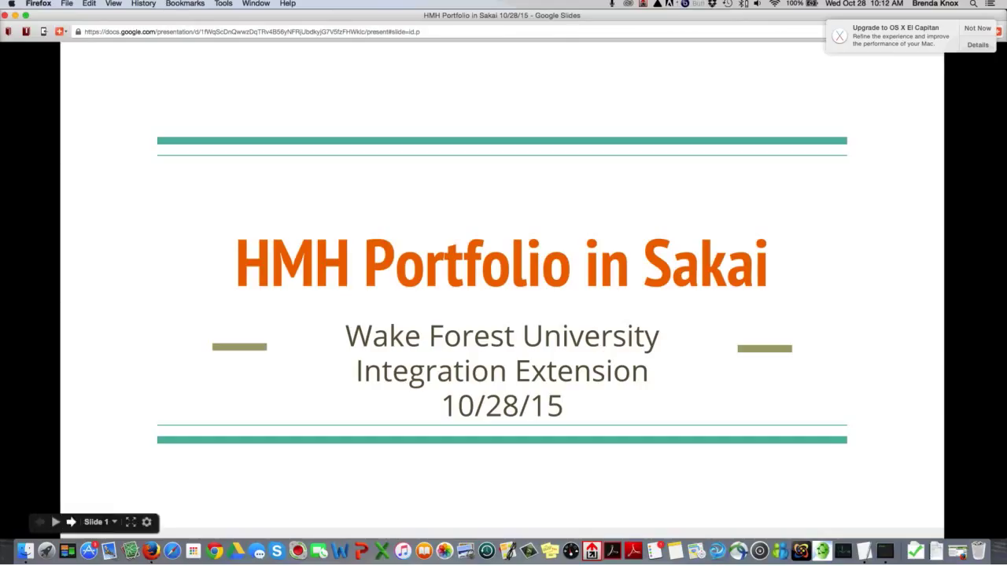
# Step: Page through the Motivation, Implementation and Enhancement slides and end the slideshow after the last one
pyautogui.click(71, 521)
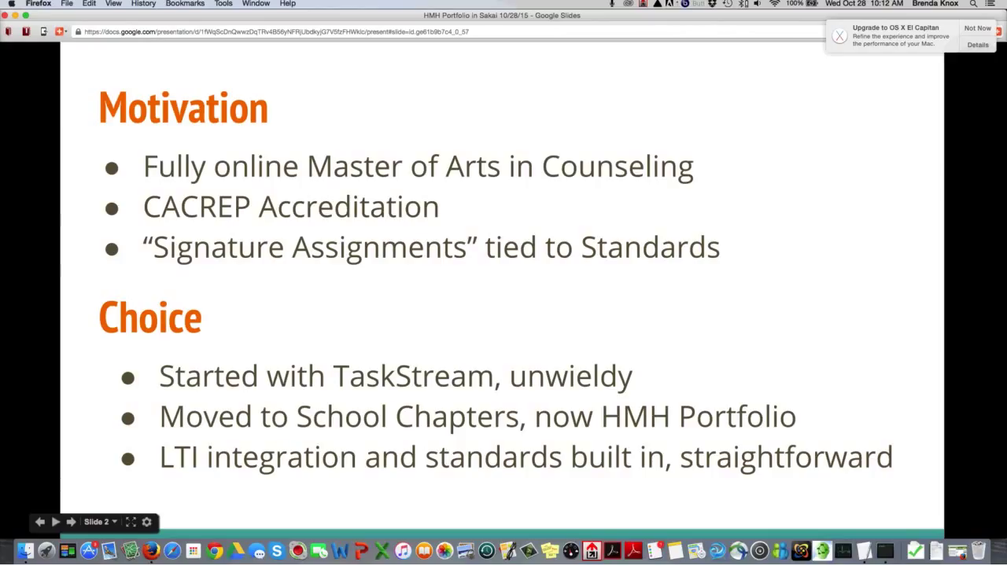
pyautogui.press('Left')
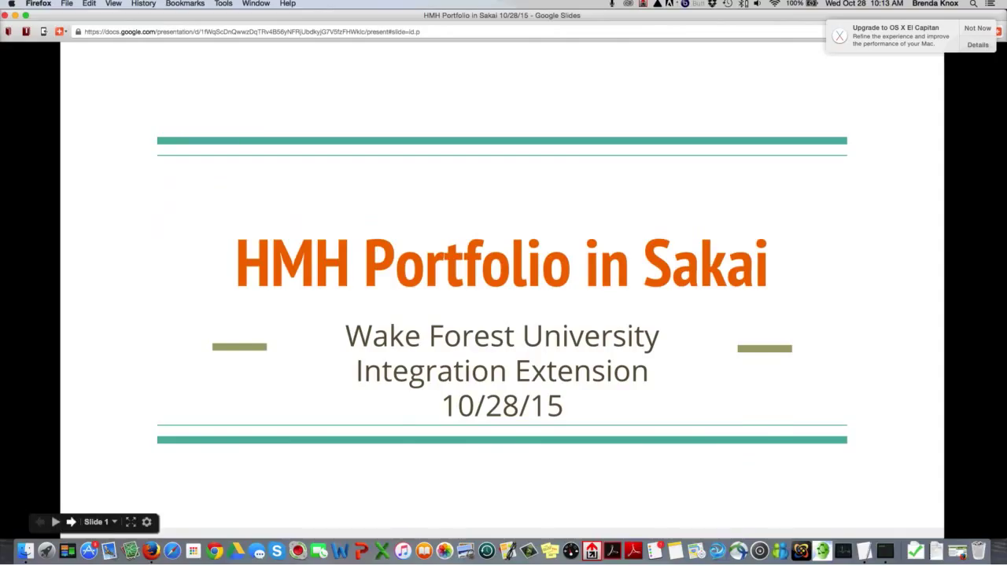
pyautogui.press('Right')
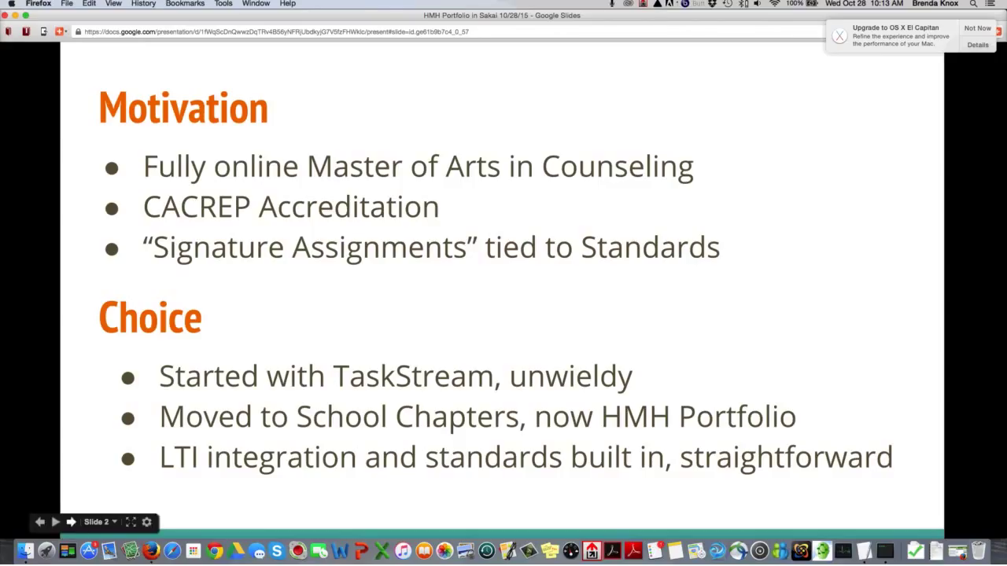
pyautogui.click(71, 521)
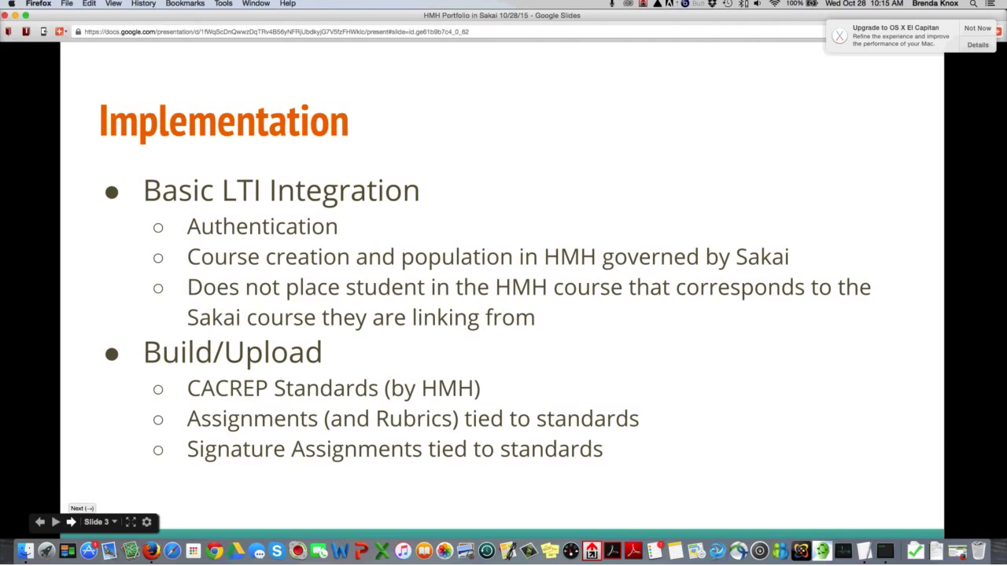
pyautogui.click(71, 521)
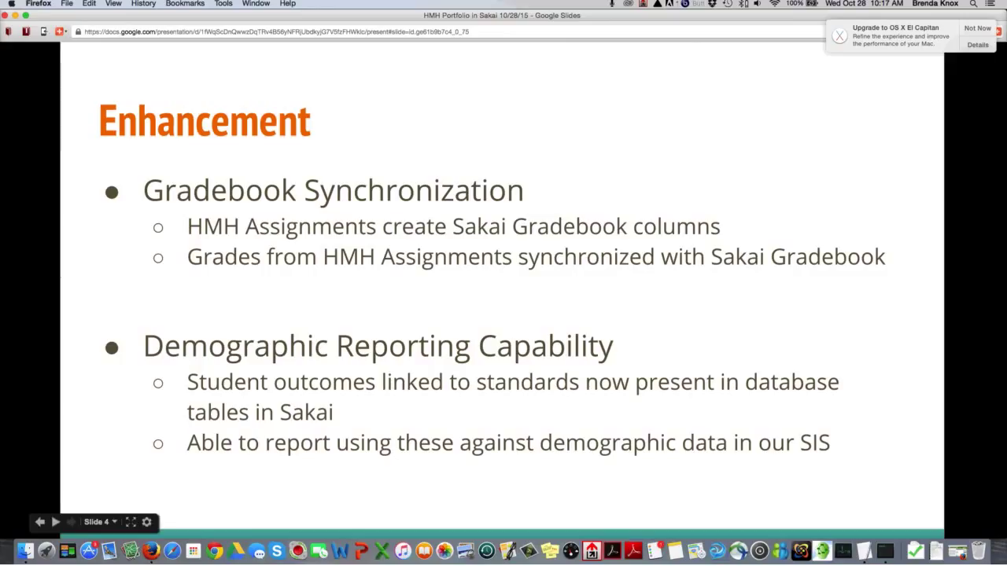
pyautogui.press('Escape')
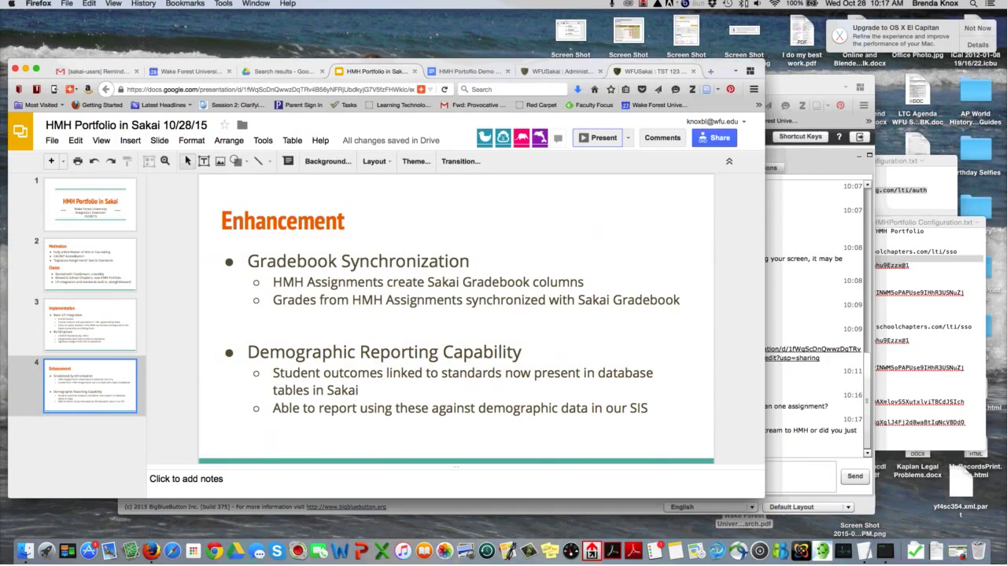
pyautogui.press('super+6')
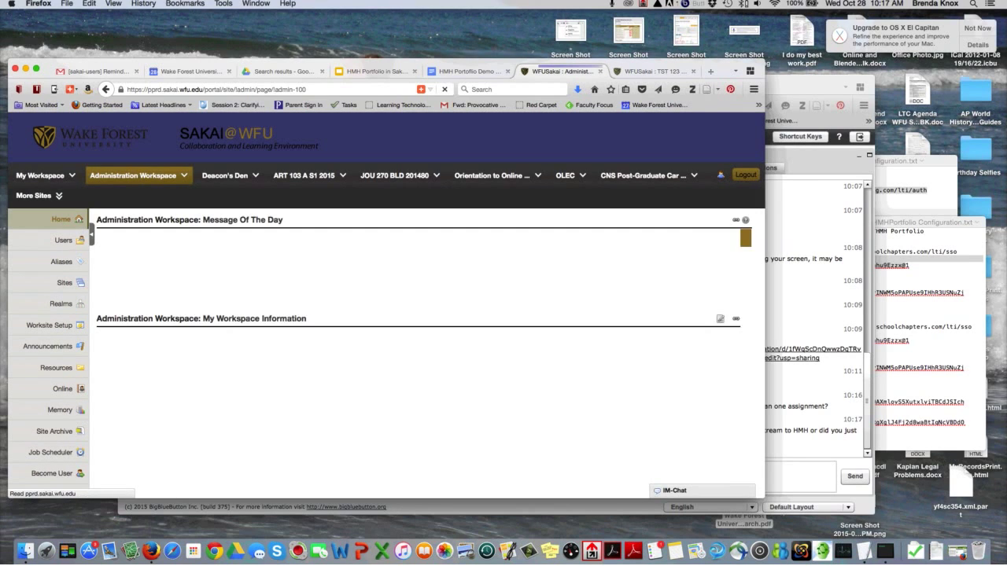
pyautogui.hotkey('ctrl', 'Tab')
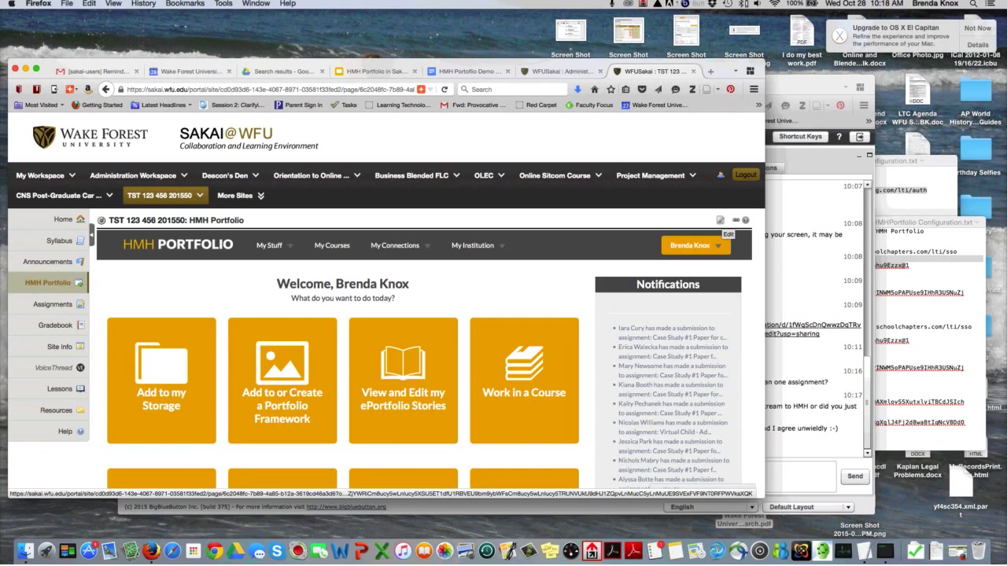
pyautogui.click(720, 220)
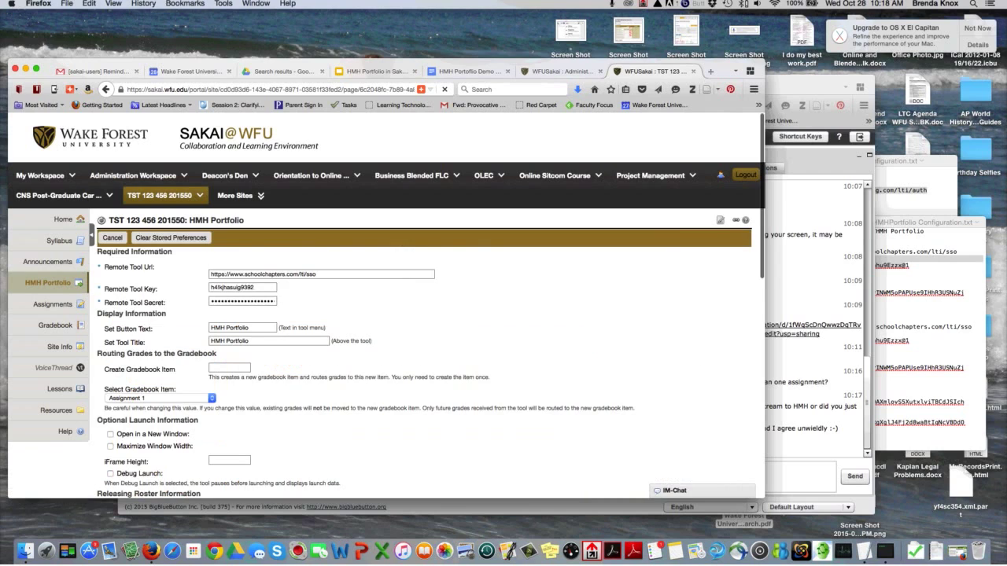
pyautogui.scroll(-2, 425, 315)
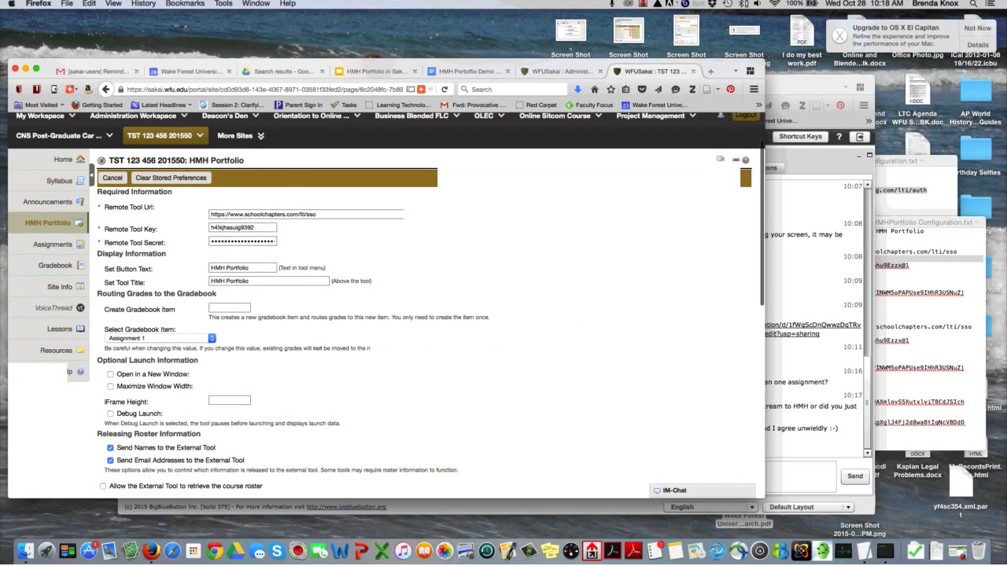
pyautogui.scroll(-3, 425, 314)
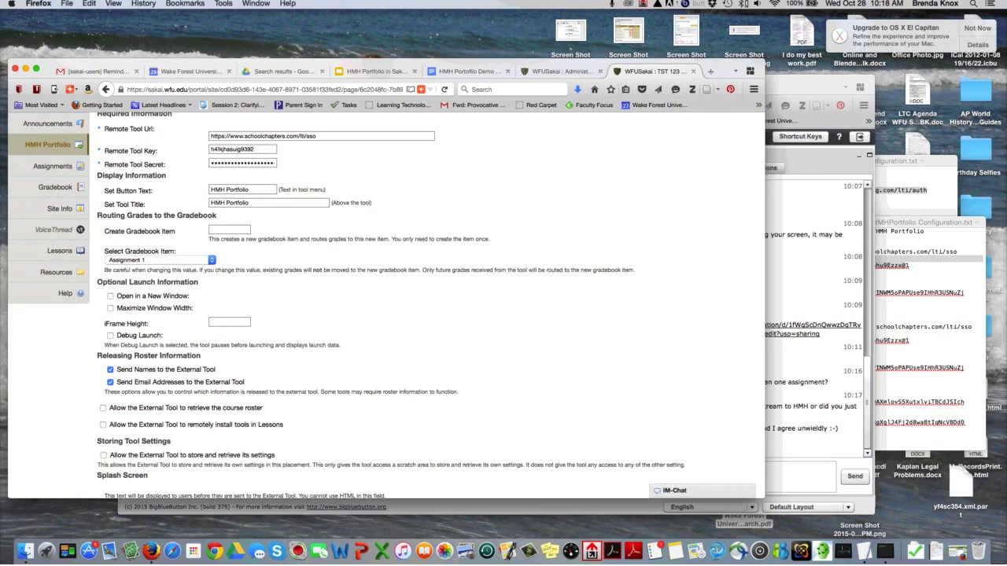
pyautogui.scroll(-1, 425, 307)
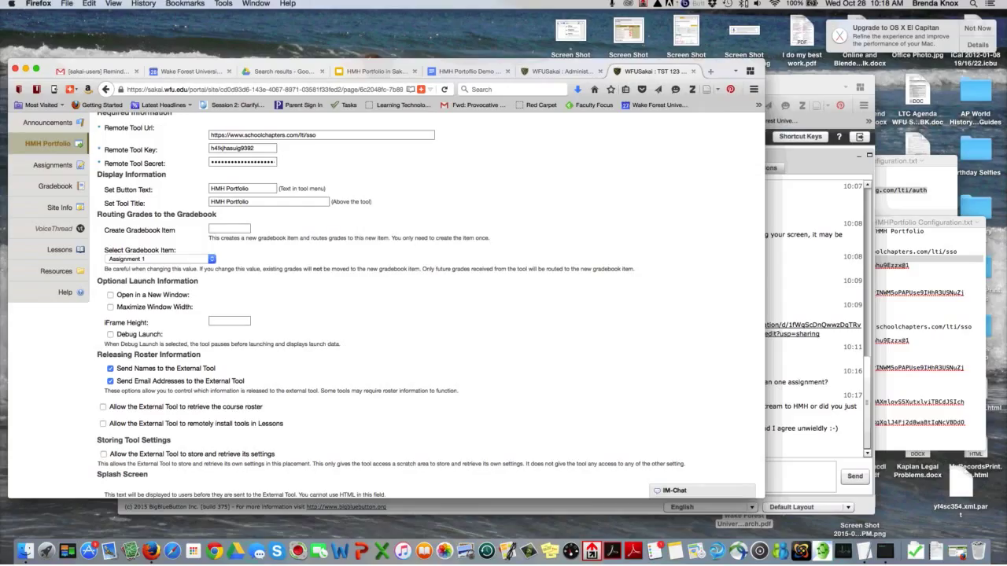
pyautogui.scroll(2, 425, 307)
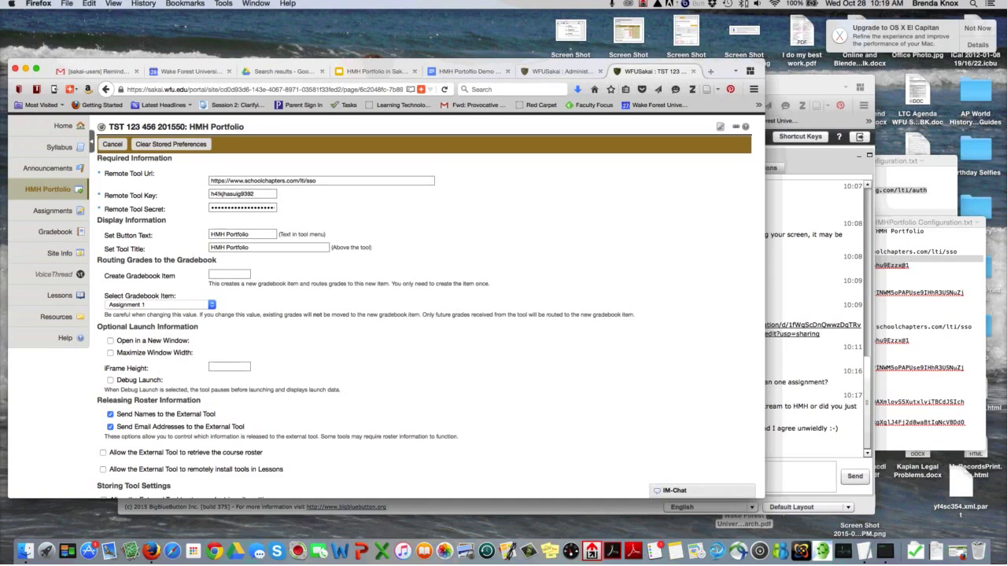
pyautogui.scroll(-1, 425, 307)
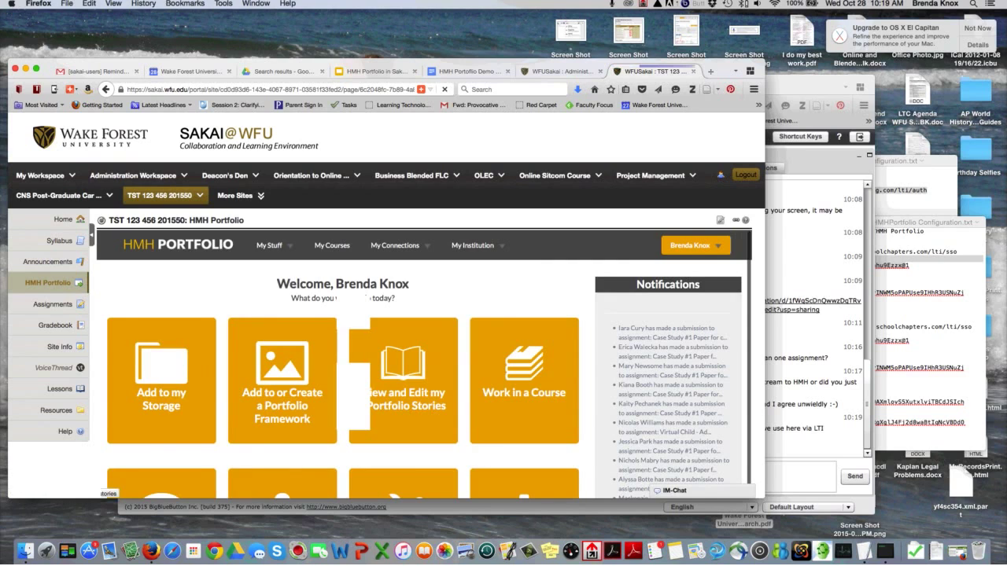
# Step: From the HMH Portfolio home page, open the portfolio frameworks list and view Professional Counseling Identity (CACREP 2016)
pyautogui.scroll(-1, 403, 370)
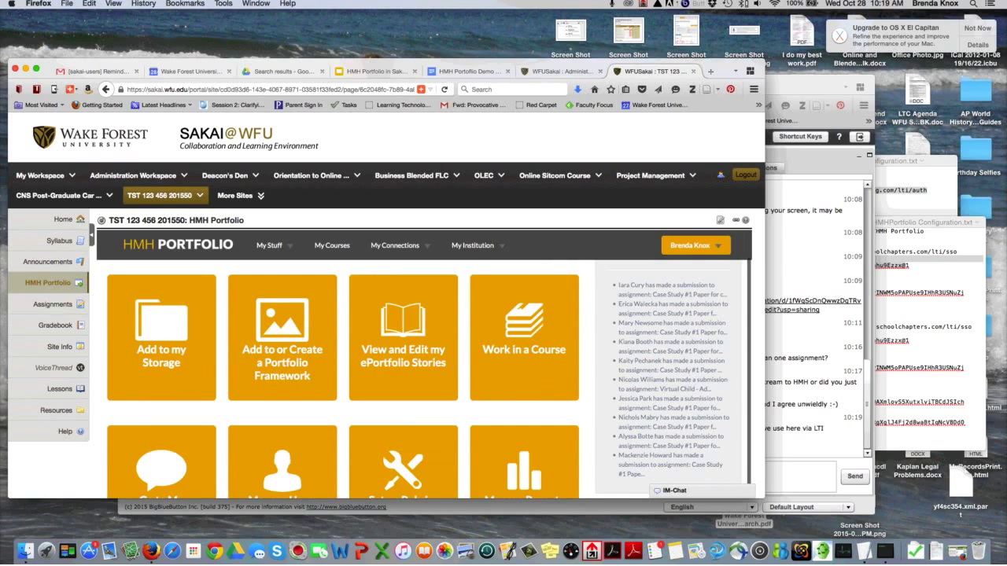
pyautogui.scroll(1, 403, 369)
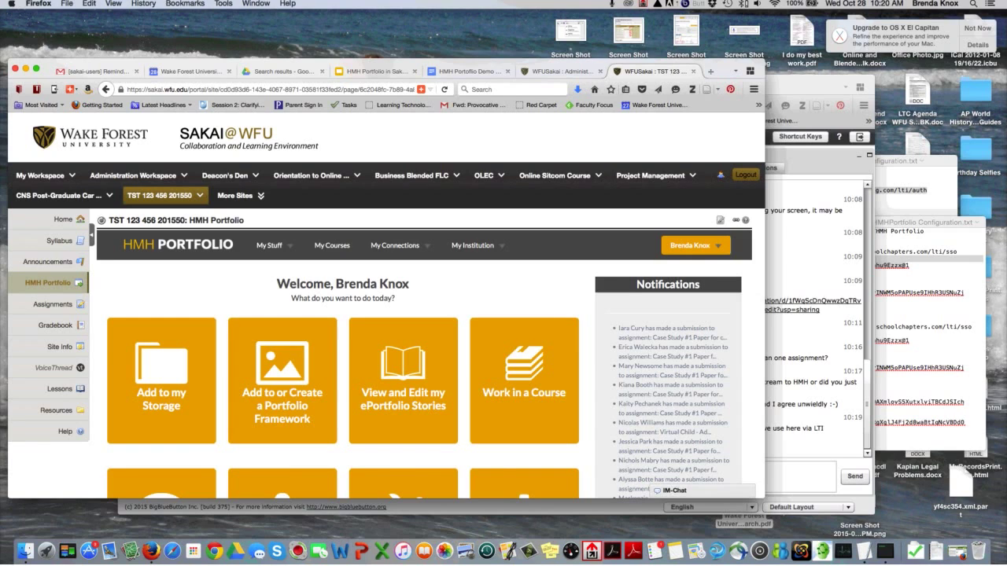
pyautogui.scroll(-2, 417, 354)
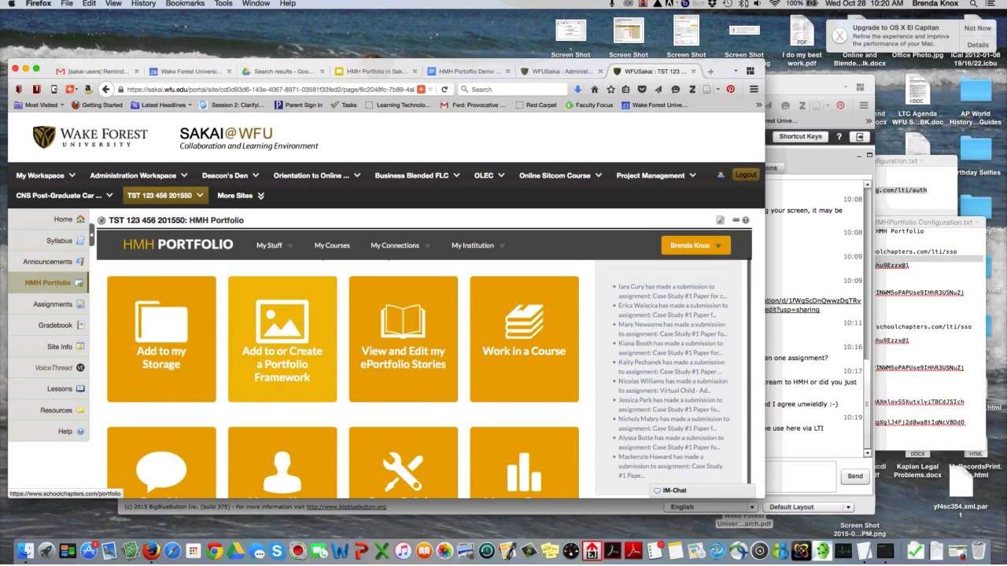
pyautogui.click(282, 338)
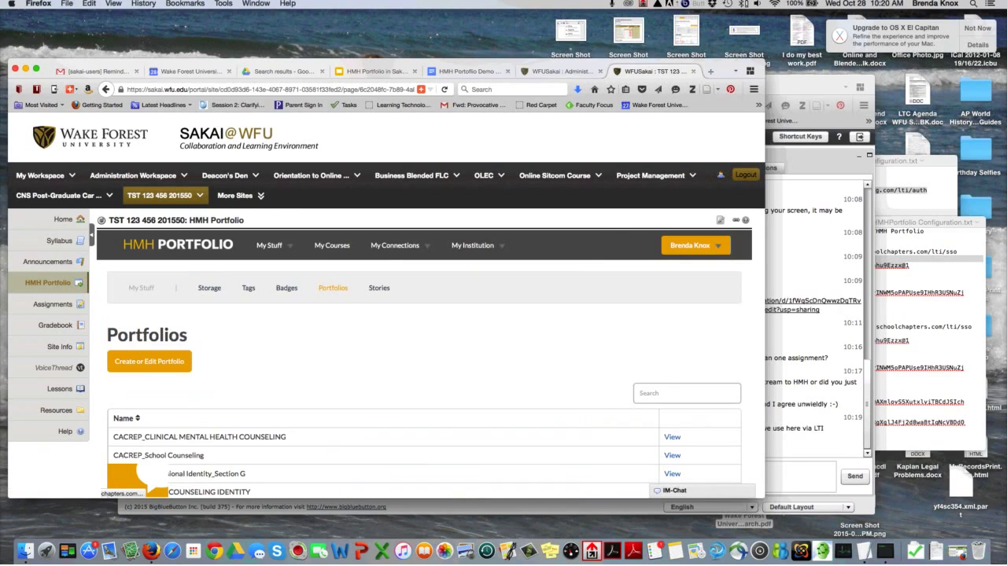
pyautogui.scroll(-5, 138, 475)
pyautogui.scroll(-2, 425, 330)
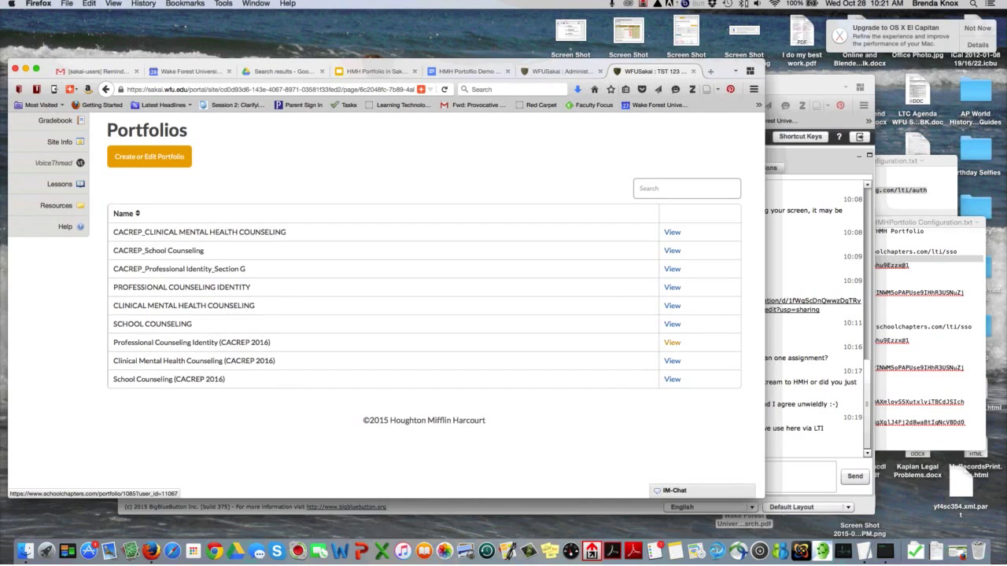
pyautogui.click(671, 342)
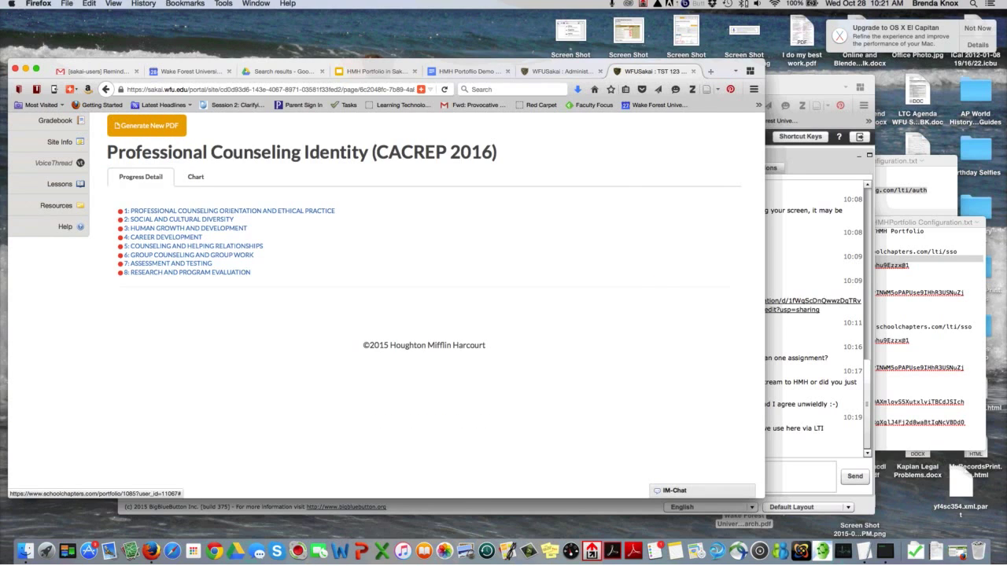
# Step: Expand standard 1, Professional Counseling Orientation and Ethical Practice, and look at the evidence options of substandard 1.h before collapsing that substandard
pyautogui.click(319, 211)
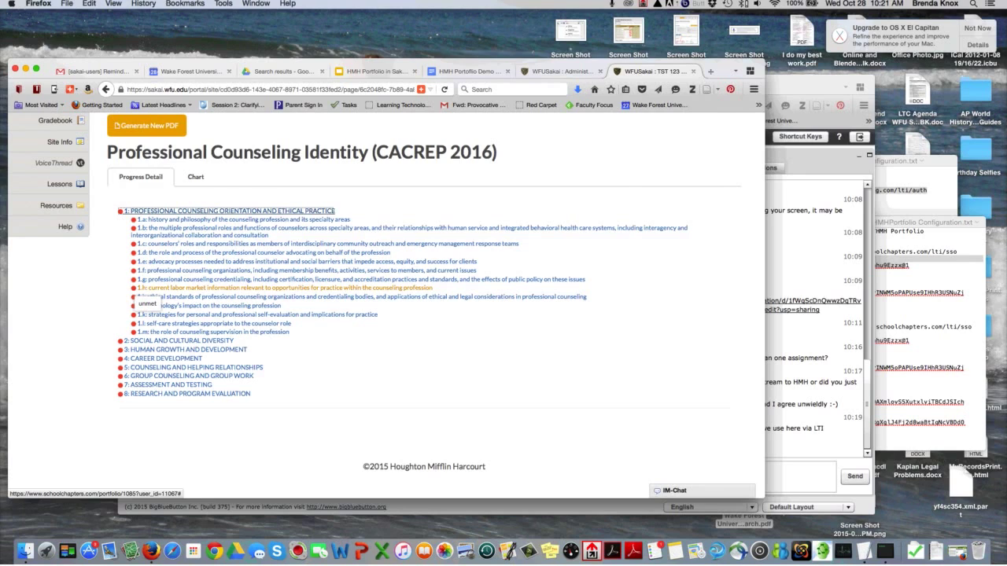
pyautogui.click(143, 288)
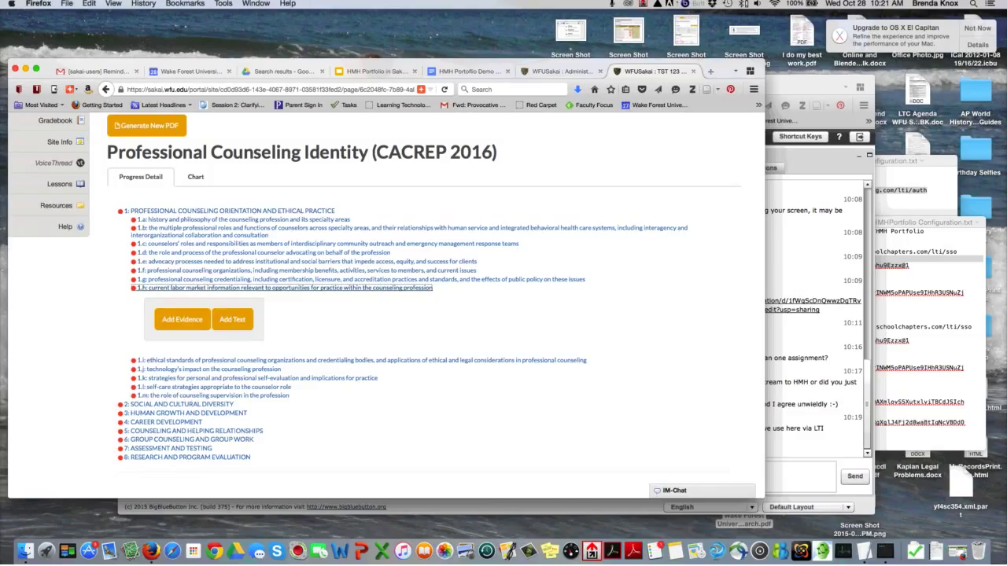
pyautogui.click(236, 288)
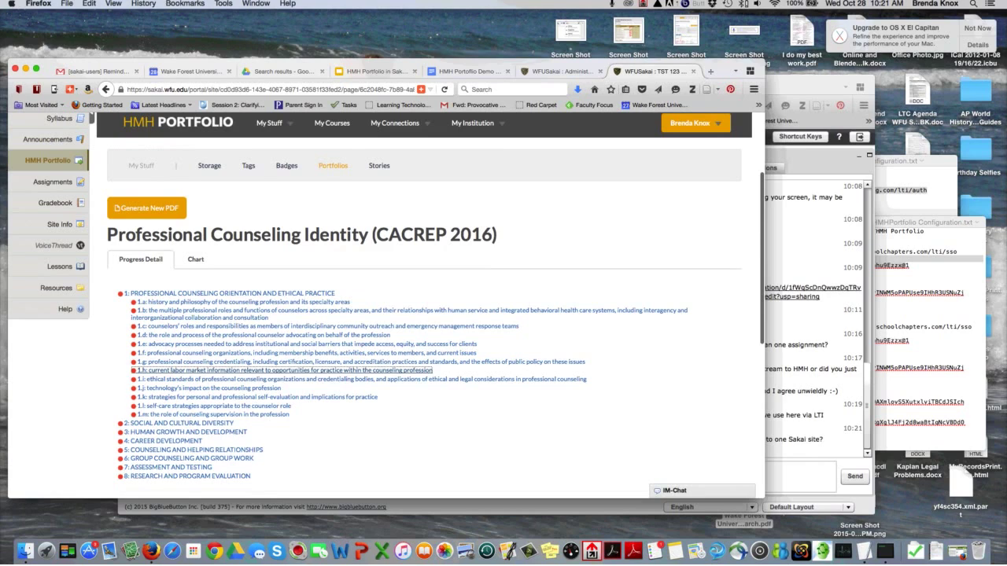
# Step: Return to the HMH Portfolio home page and open the Rubrics list among the rubric and template tools
pyautogui.scroll(1, 284, 370)
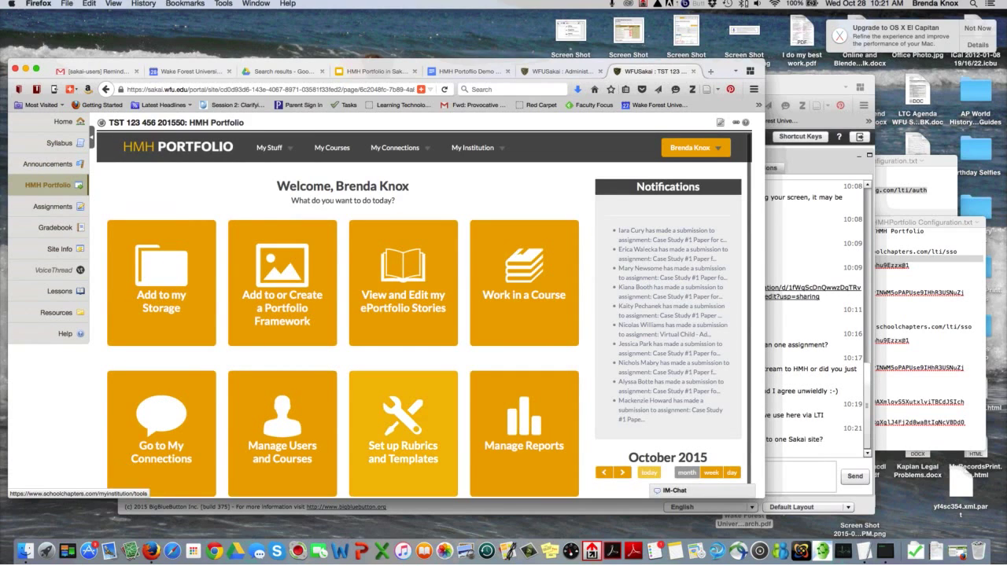
pyautogui.click(403, 424)
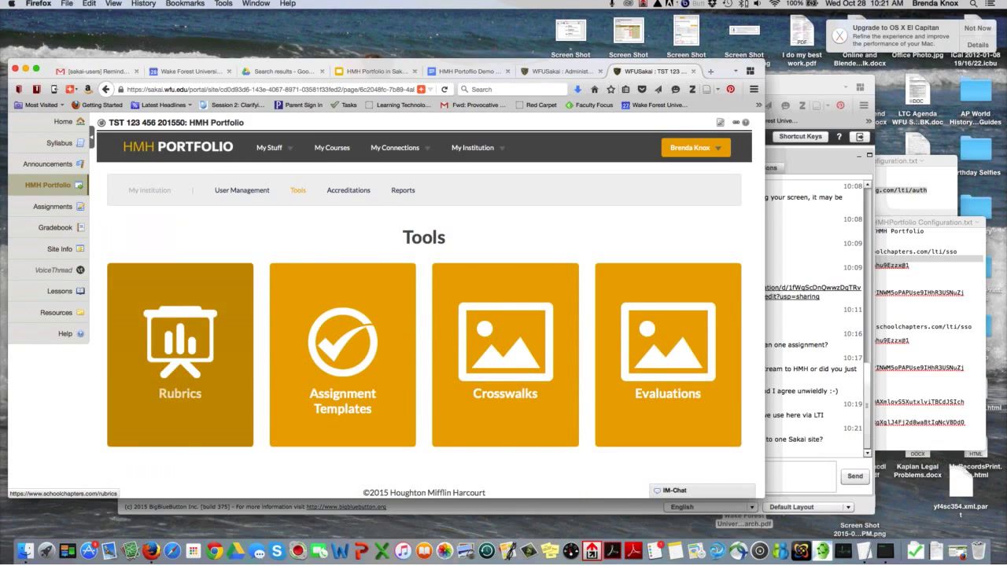
pyautogui.click(180, 354)
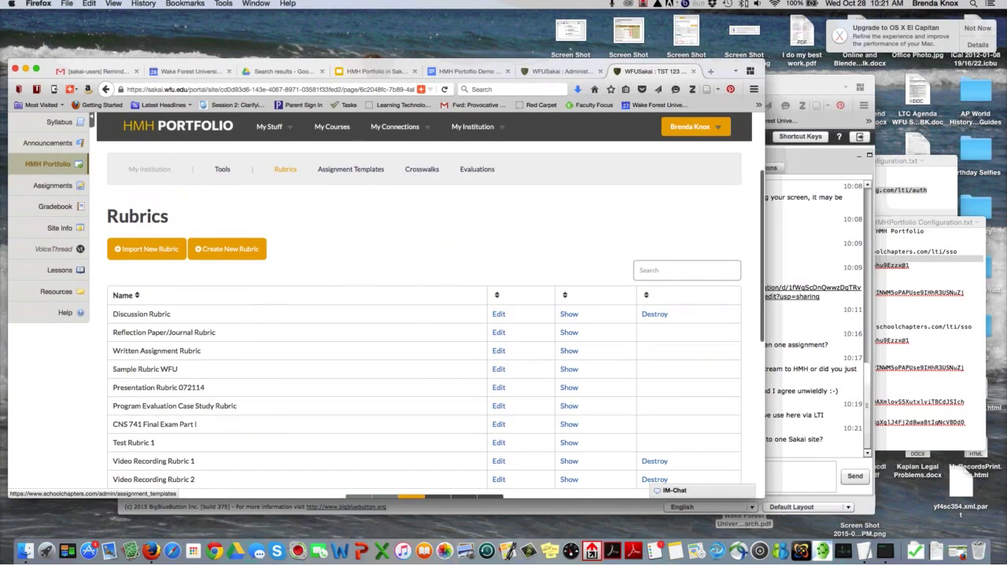
# Step: Show the Written Assignment Rubric and review its criteria, rating levels and scoring fields
pyautogui.scroll(-1, 386, 314)
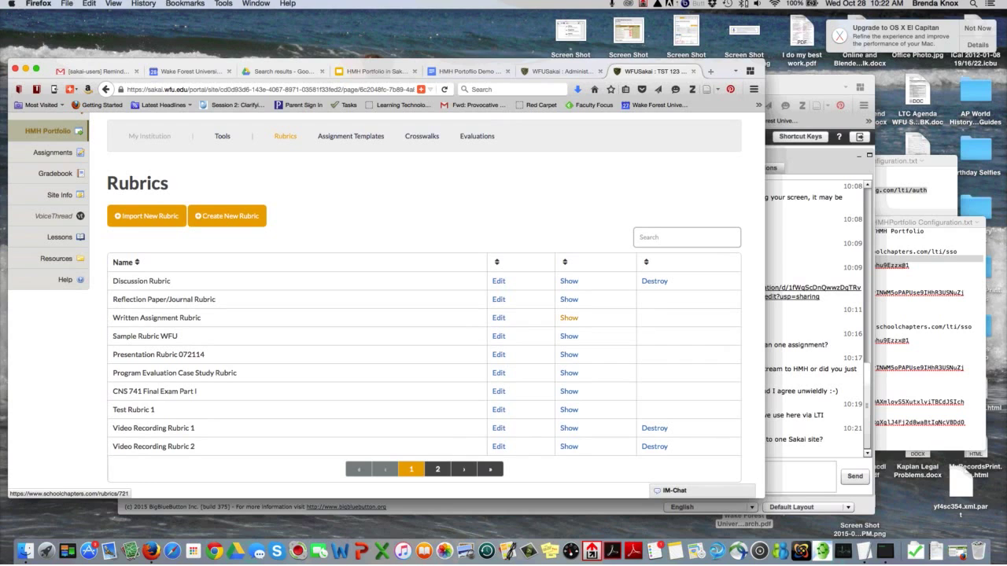
pyautogui.click(568, 317)
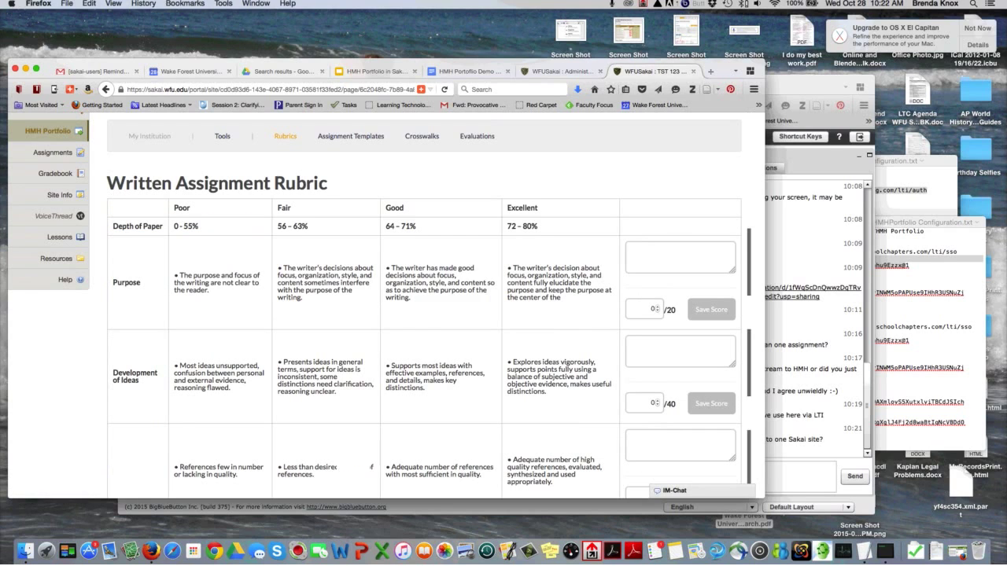
pyautogui.scroll(-1, 424, 315)
pyautogui.scroll(1, 425, 314)
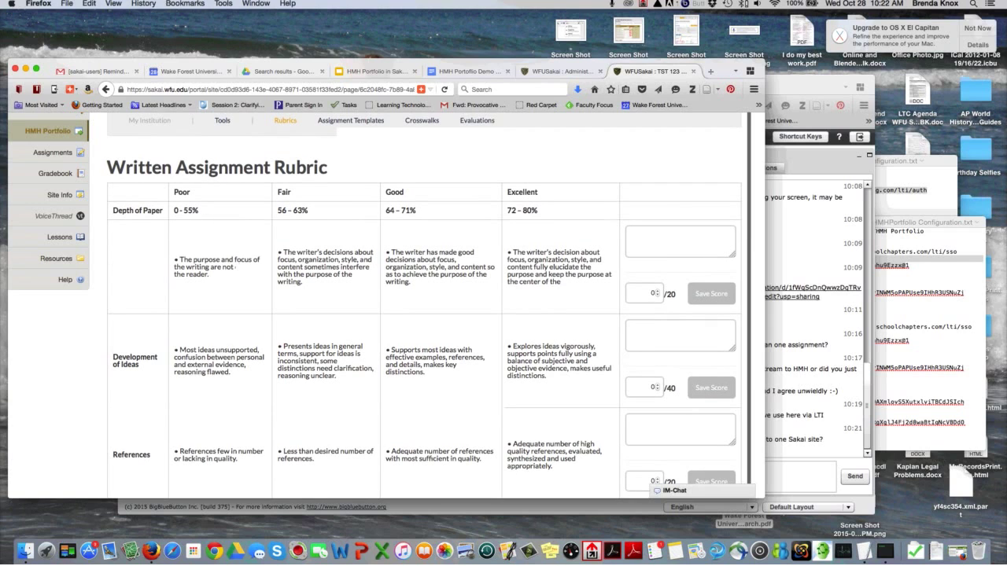
pyautogui.scroll(-2, 424, 314)
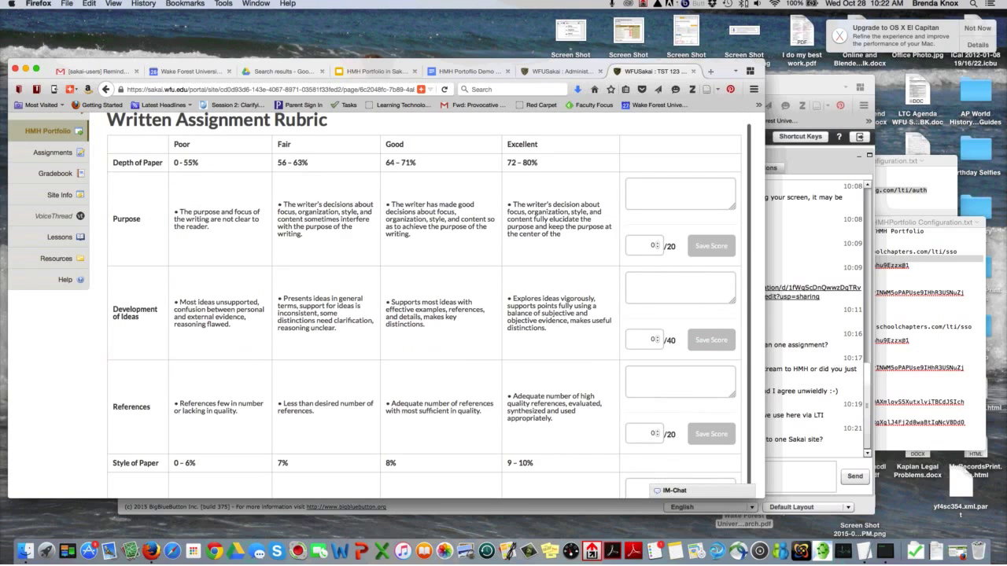
pyautogui.scroll(-1, 425, 315)
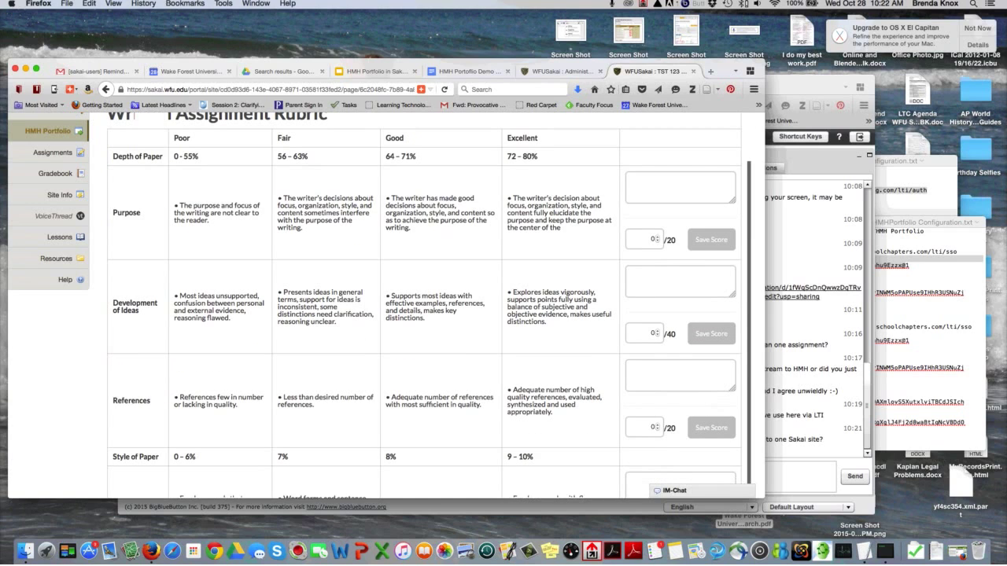
pyautogui.scroll(-5, 425, 315)
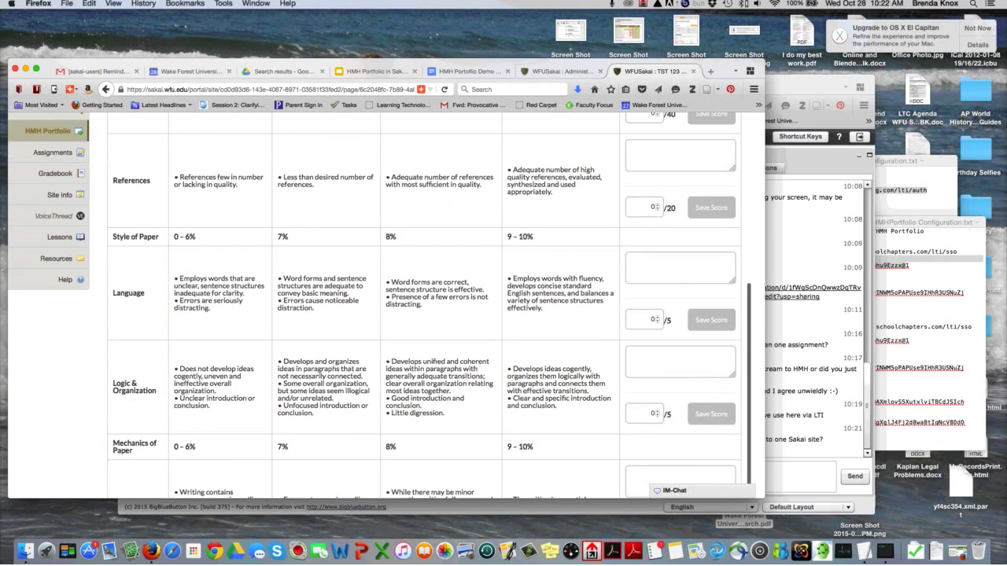
# Step: Examine the Written Assignment Rubric's criteria from Purpose through Adherence to APA Style, including the level descriptions and score limits
pyautogui.scroll(-2, 425, 314)
pyautogui.scroll(-4, 425, 315)
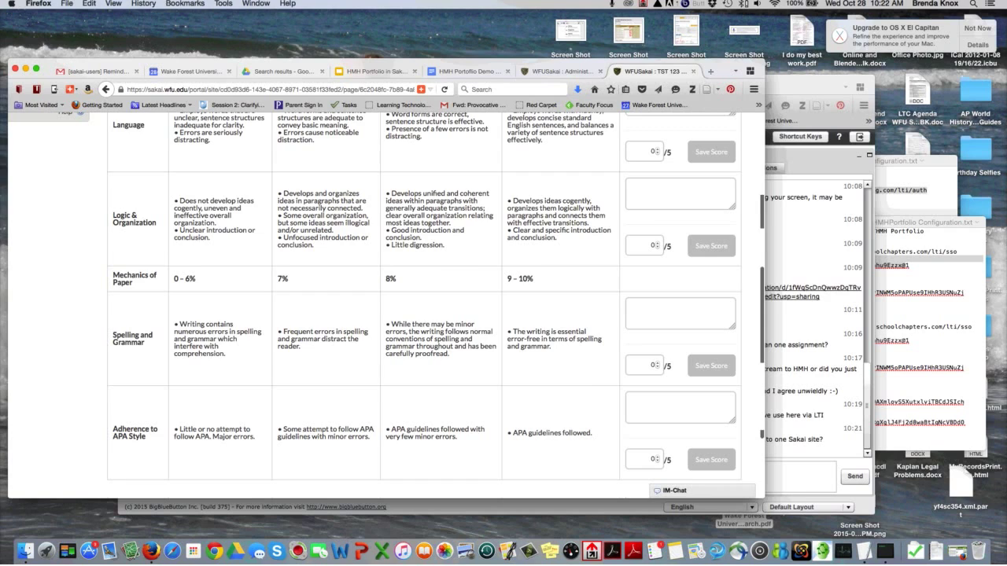
pyautogui.scroll(6, 425, 314)
pyautogui.scroll(5, 425, 354)
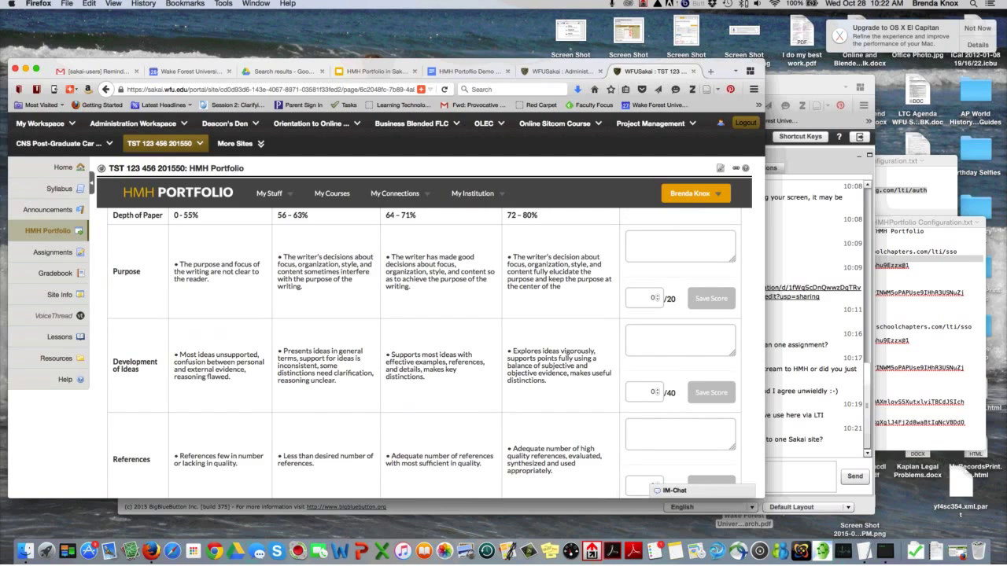
pyautogui.scroll(-2, 424, 354)
pyautogui.scroll(3, 425, 354)
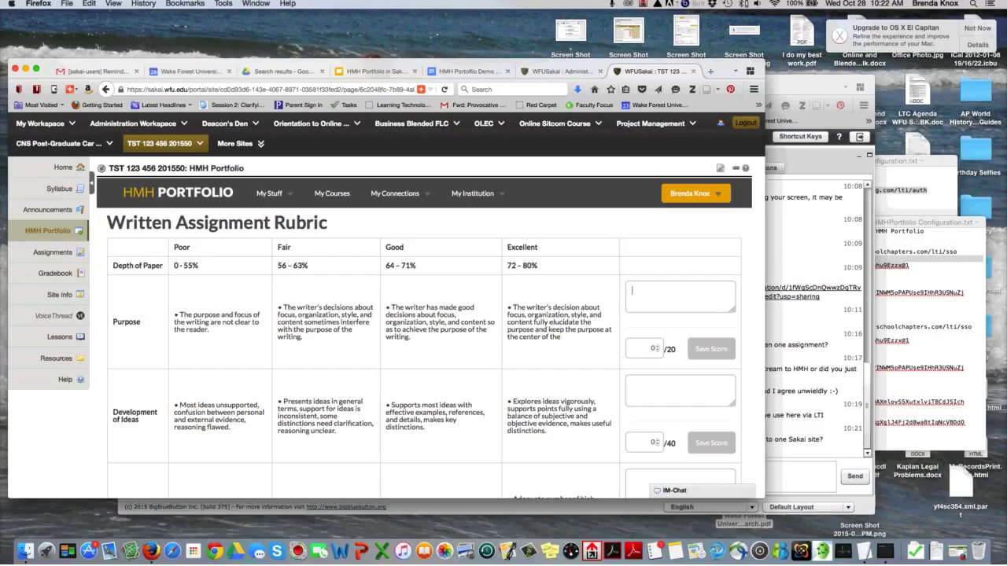
pyautogui.scroll(-3, 425, 331)
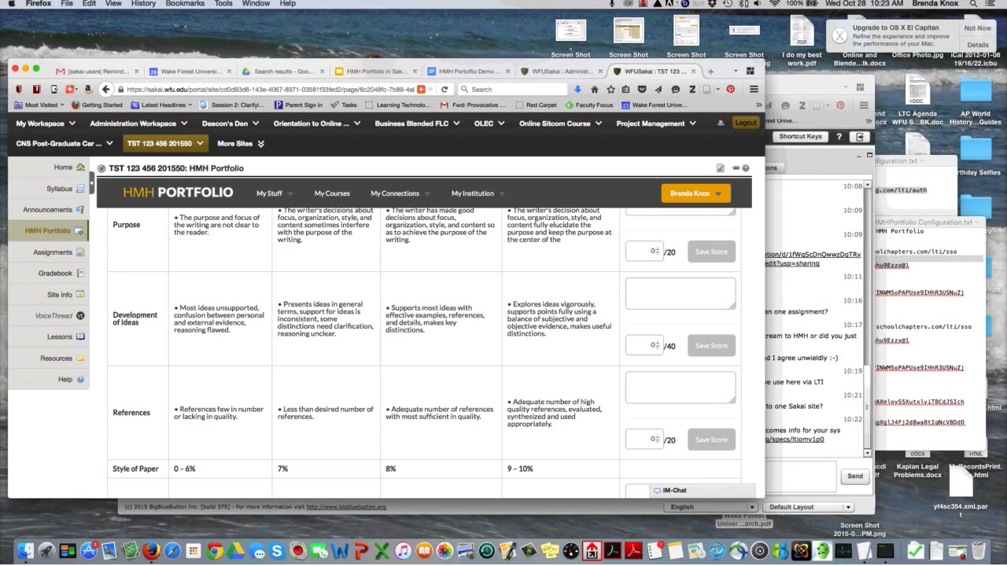
pyautogui.scroll(-3, 429, 351)
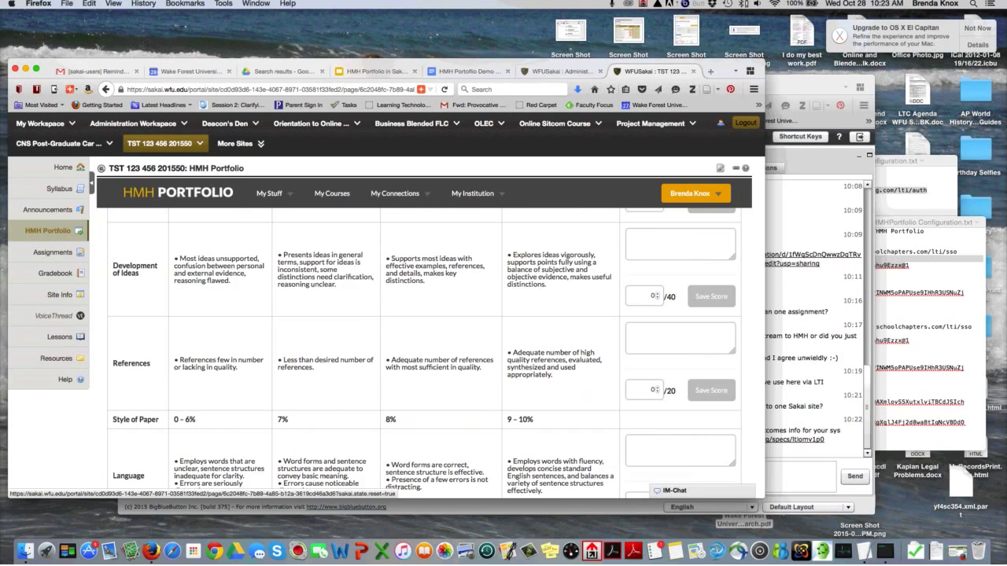
pyautogui.click(111, 183)
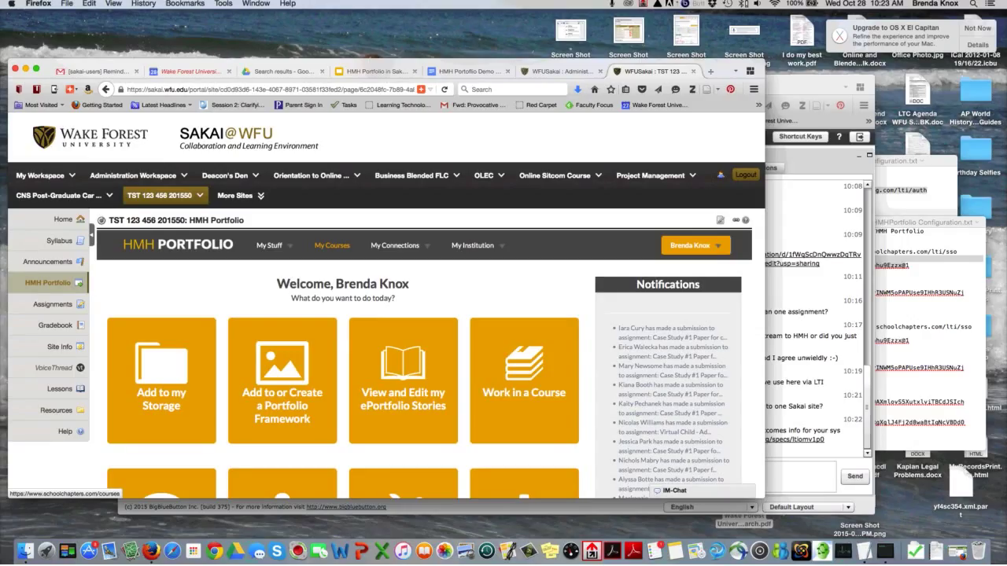
pyautogui.click(177, 244)
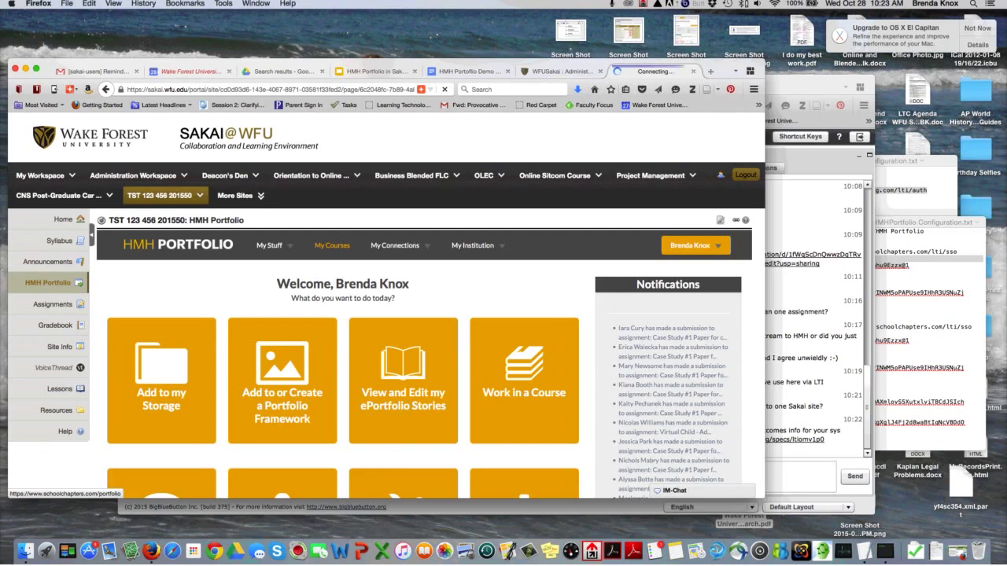
pyautogui.scroll(-2, 425, 315)
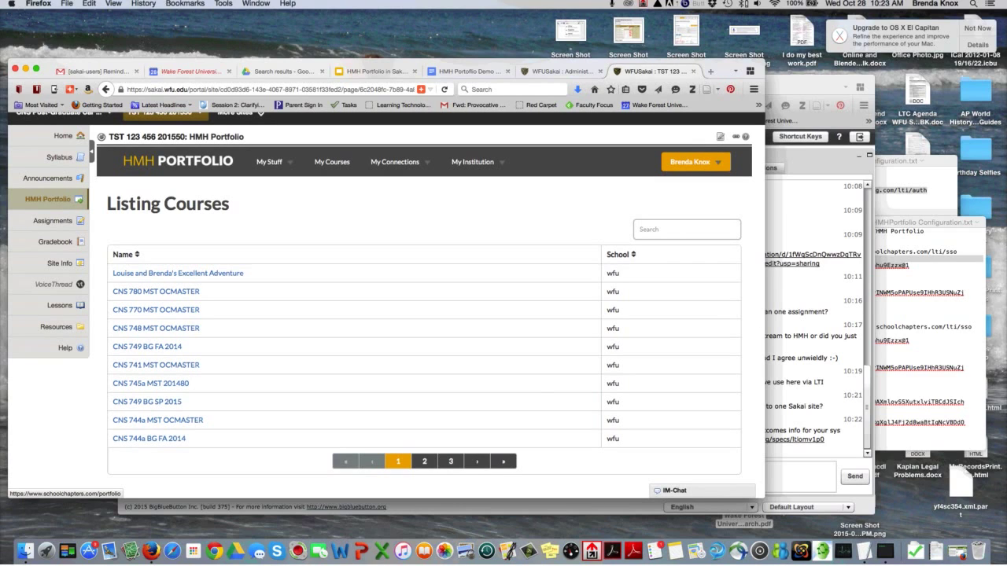
pyautogui.click(451, 461)
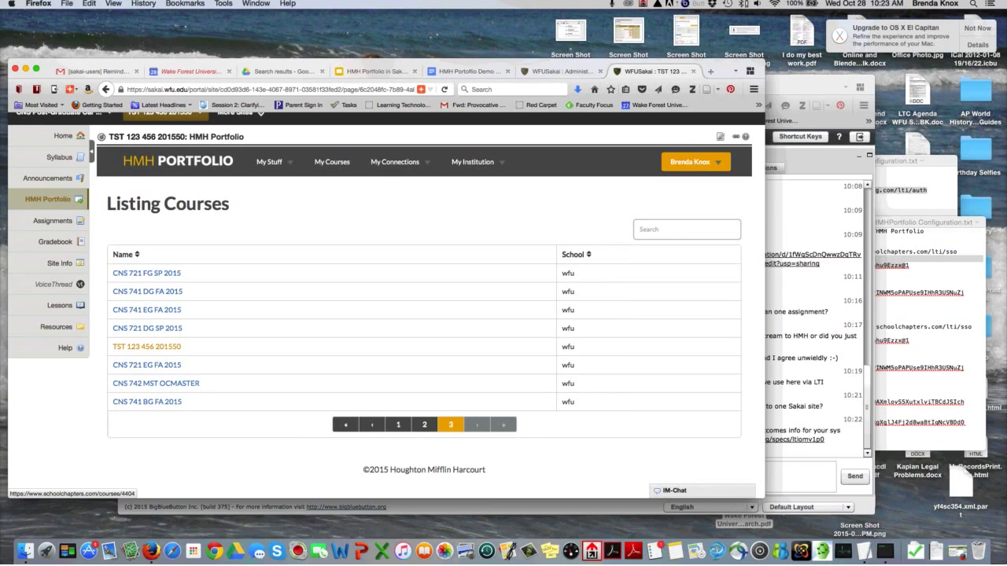
pyautogui.click(147, 346)
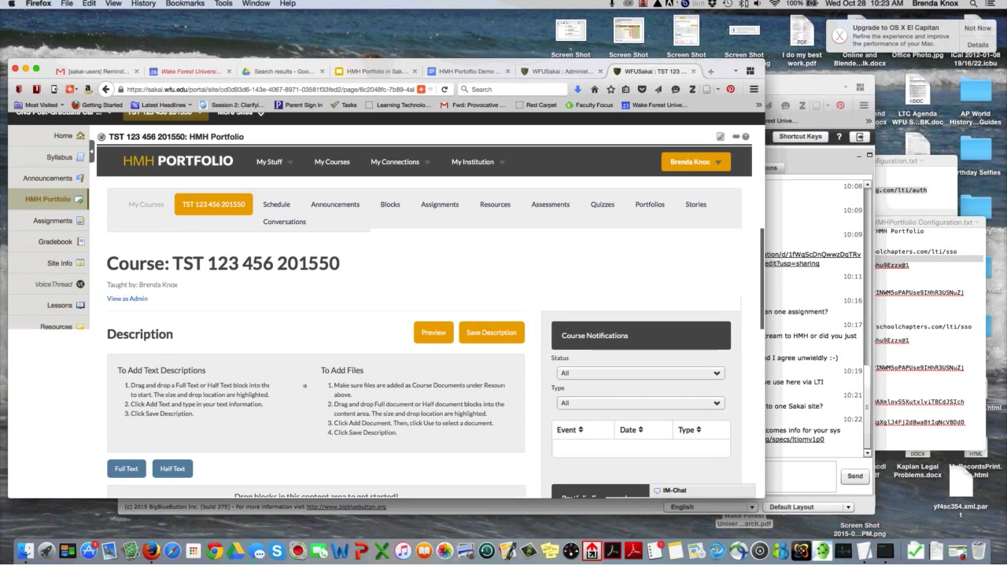
# Step: Start a new assignment in the course, named Assignment 5, with the description "Enter instructions here."
pyautogui.scroll(-1, 385, 255)
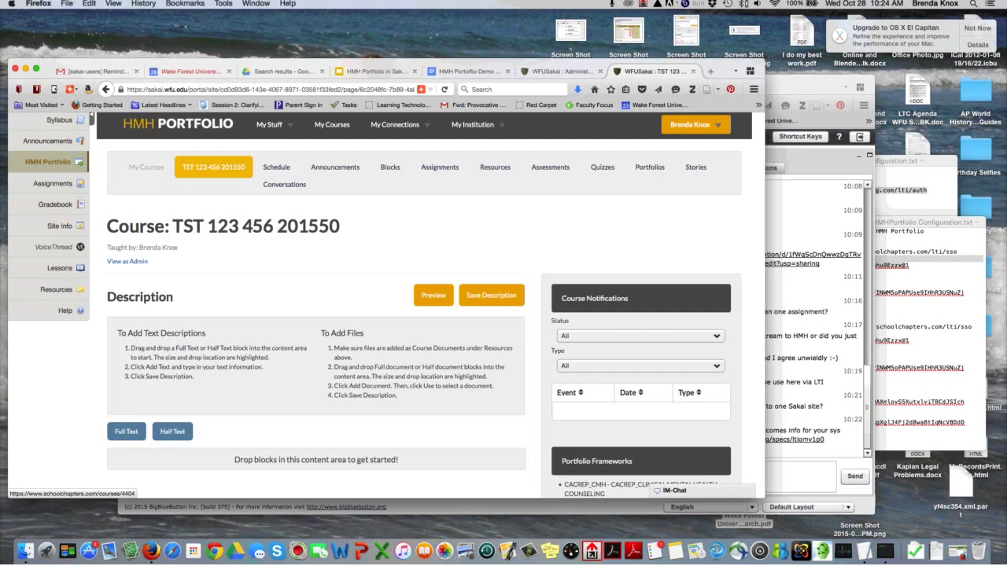
pyautogui.click(439, 167)
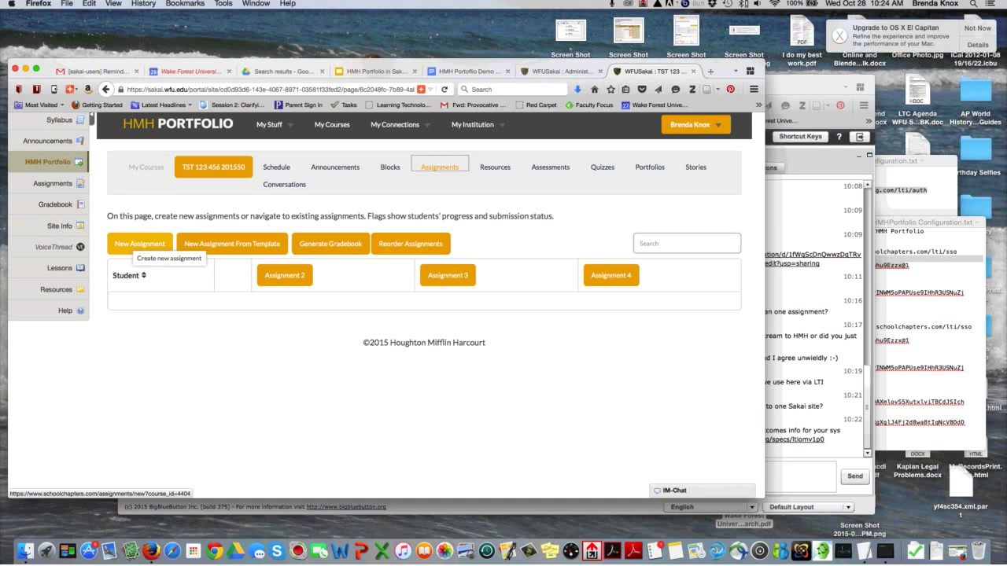
pyautogui.click(138, 245)
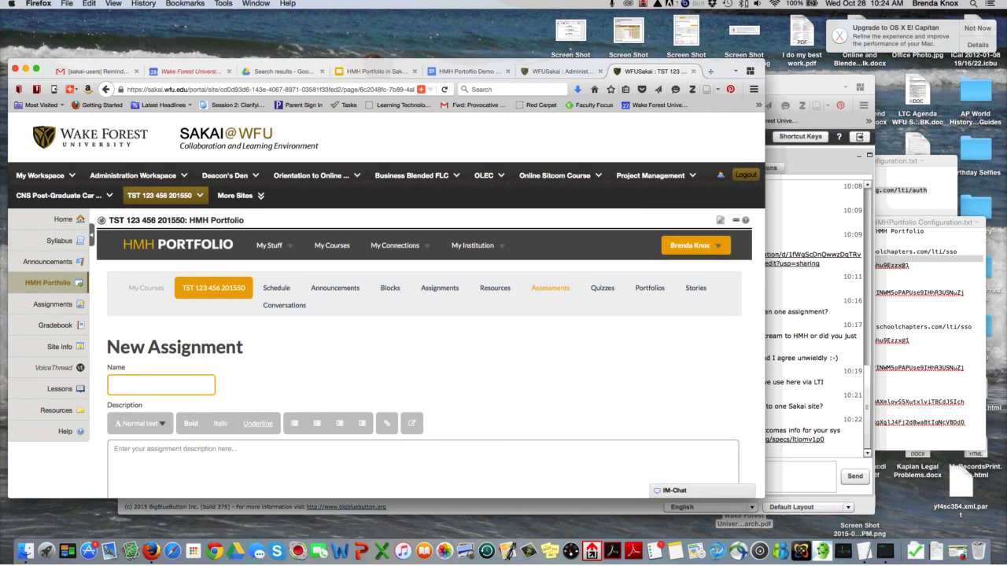
pyautogui.press('Down')
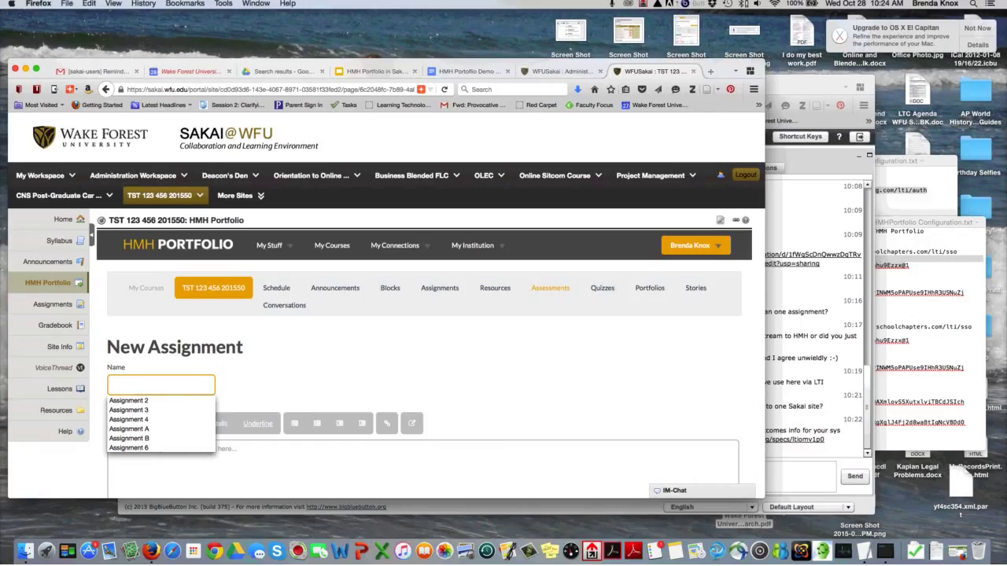
pyautogui.write('Assignment 5')
pyautogui.press('Tab')
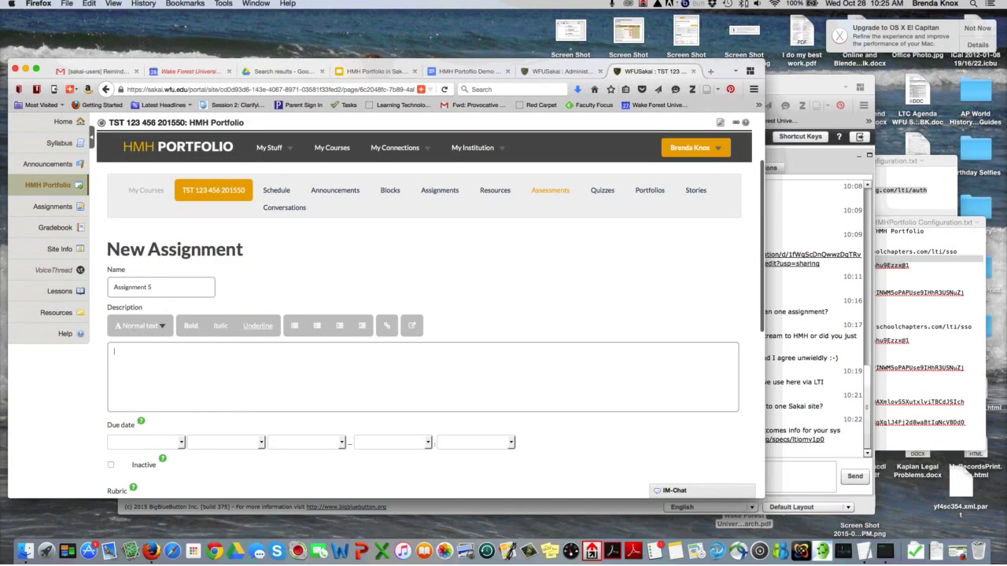
pyautogui.write('E')
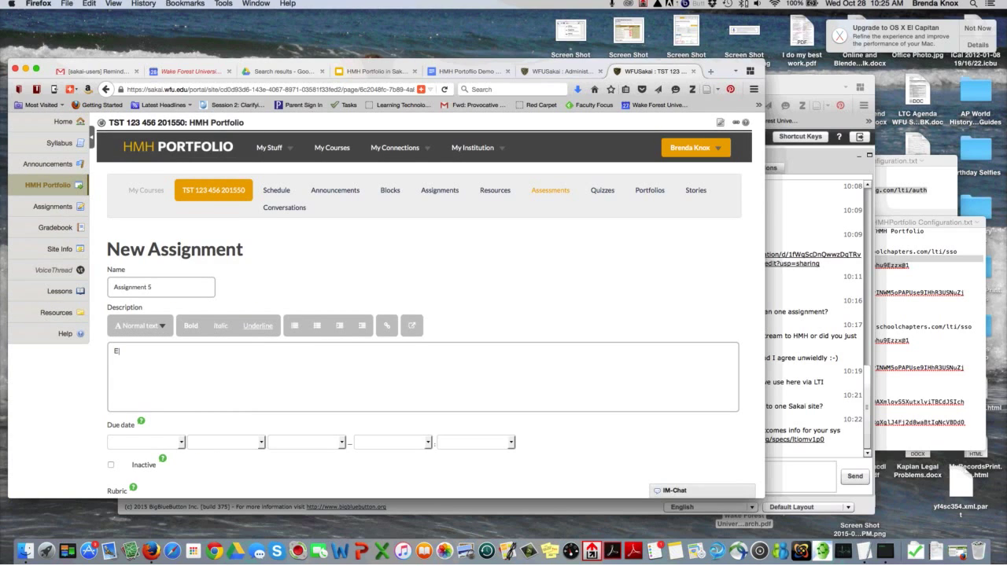
pyautogui.write('nter instructions here.')
# Step: Set the assignment's due date to 31 October 2015 at 17:00
pyautogui.scroll(-3, 425, 315)
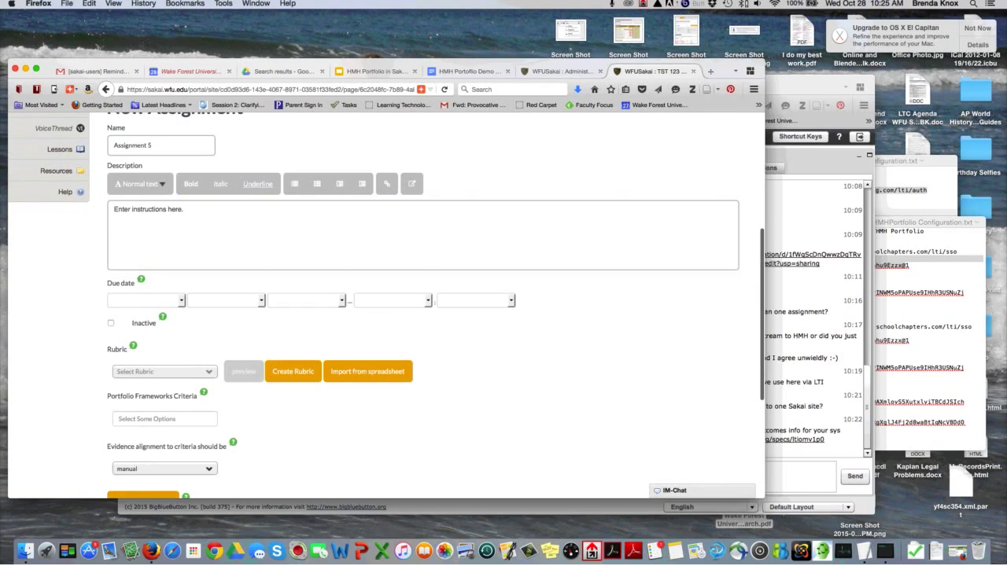
pyautogui.click(146, 300)
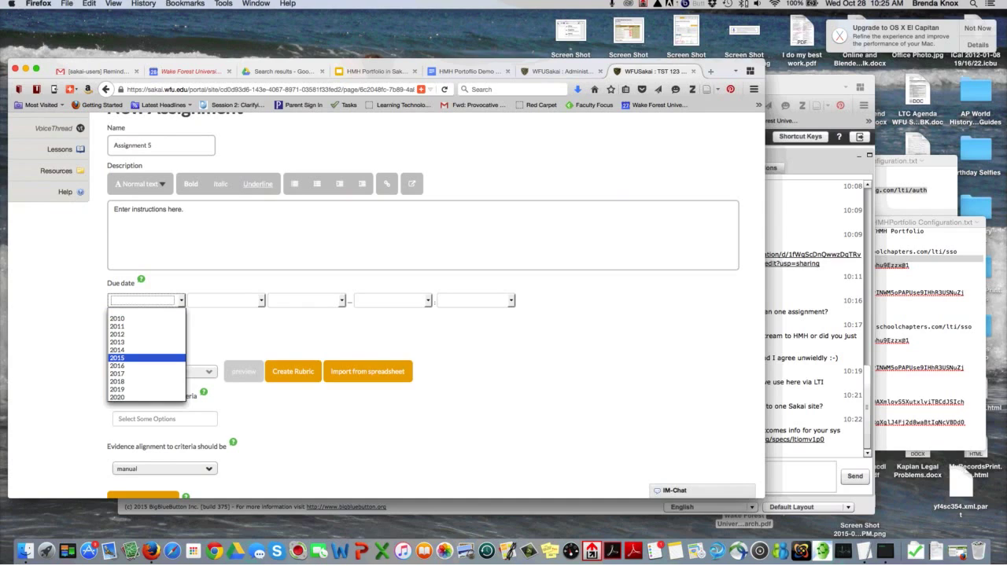
pyautogui.click(145, 358)
pyautogui.click(224, 300)
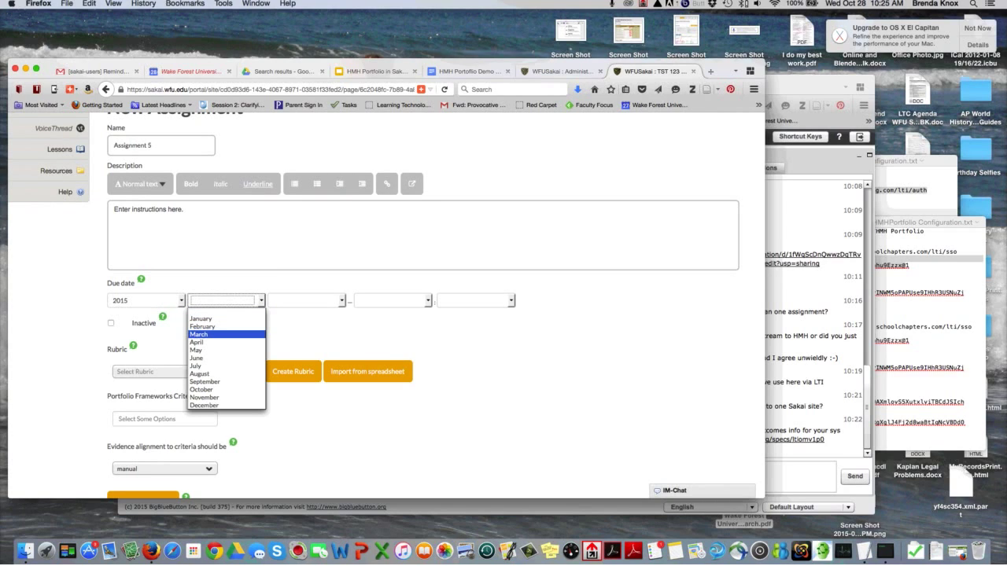
pyautogui.click(202, 389)
pyautogui.click(305, 300)
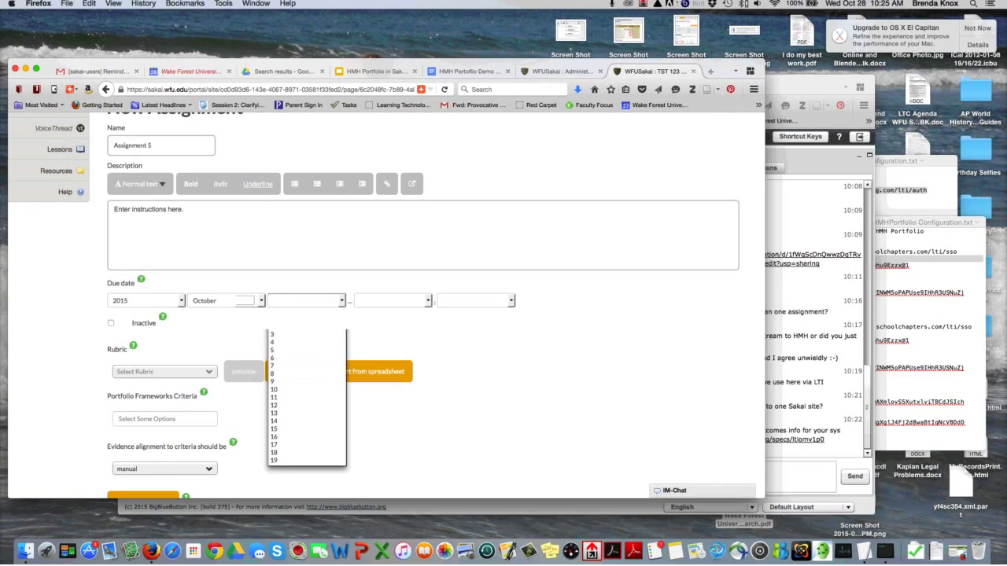
pyautogui.scroll(-3, 307, 462)
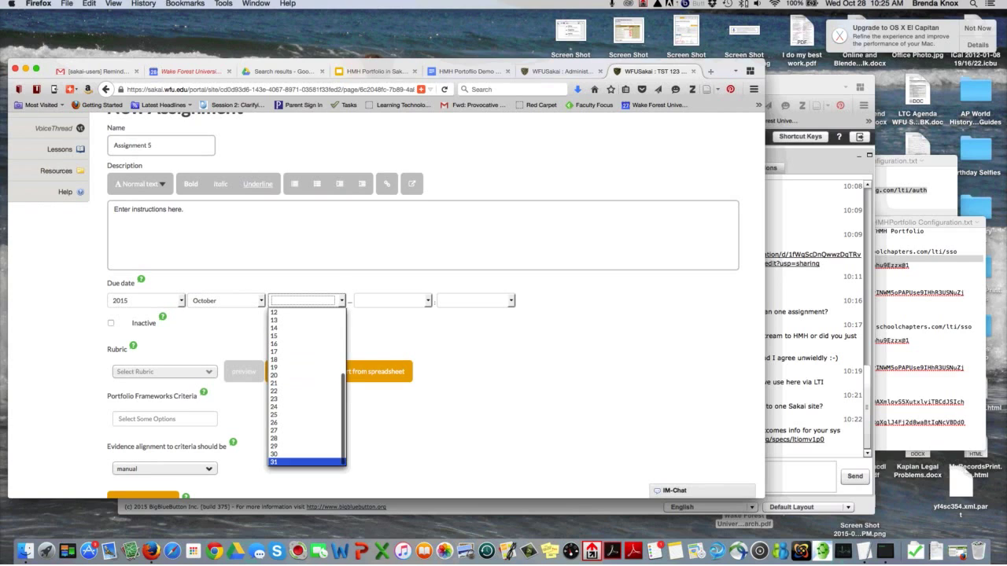
pyautogui.click(307, 462)
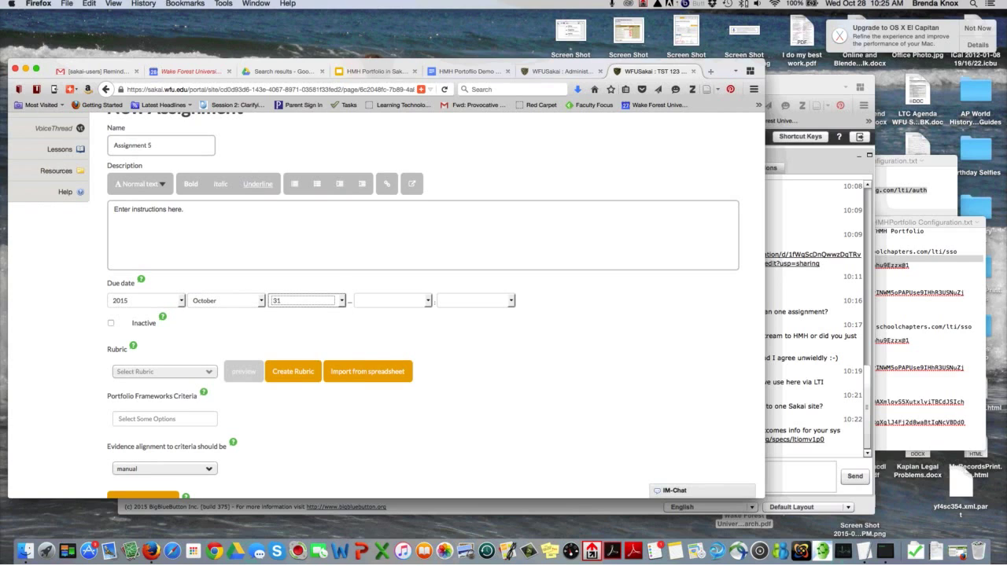
pyautogui.click(392, 300)
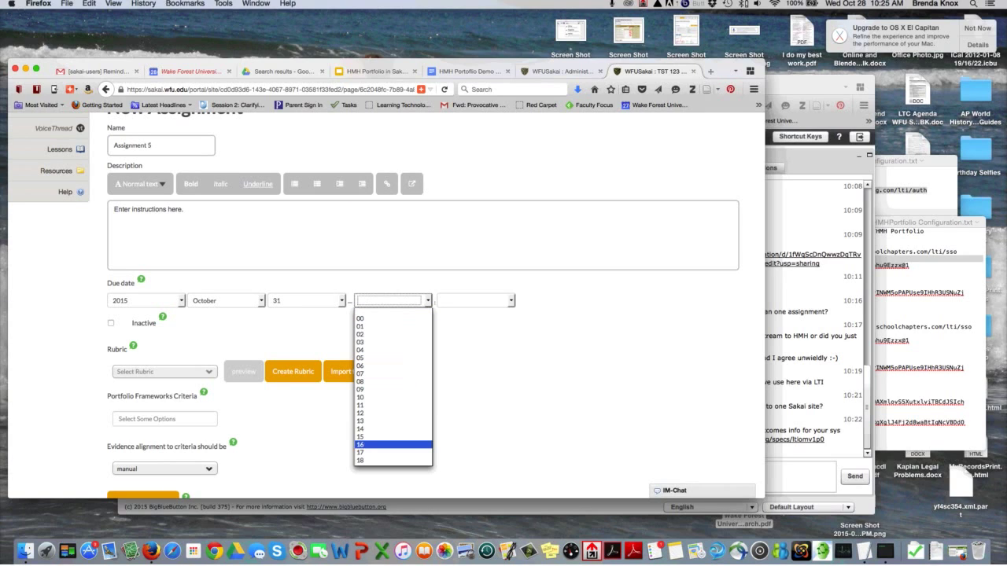
pyautogui.click(393, 452)
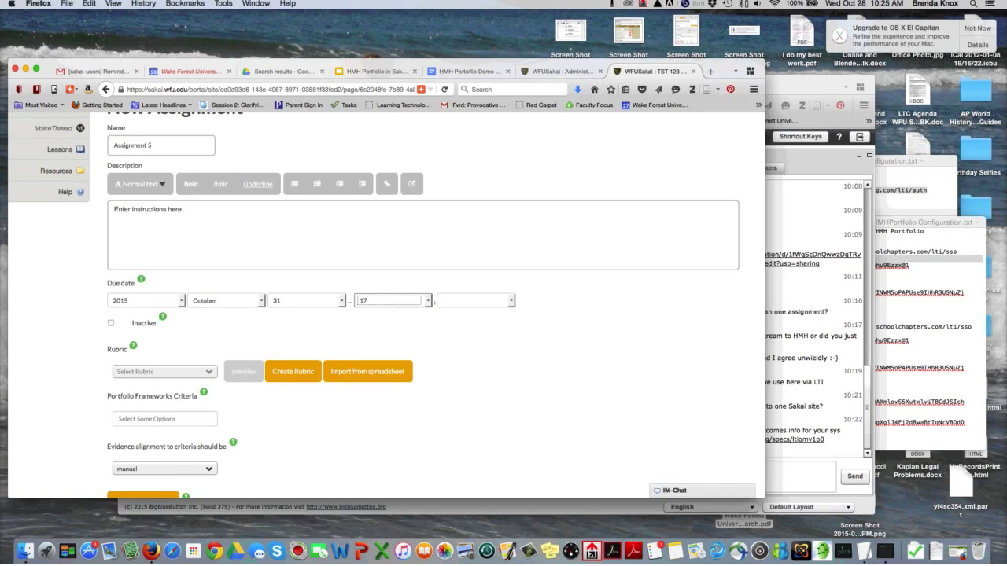
pyautogui.click(475, 300)
pyautogui.click(472, 313)
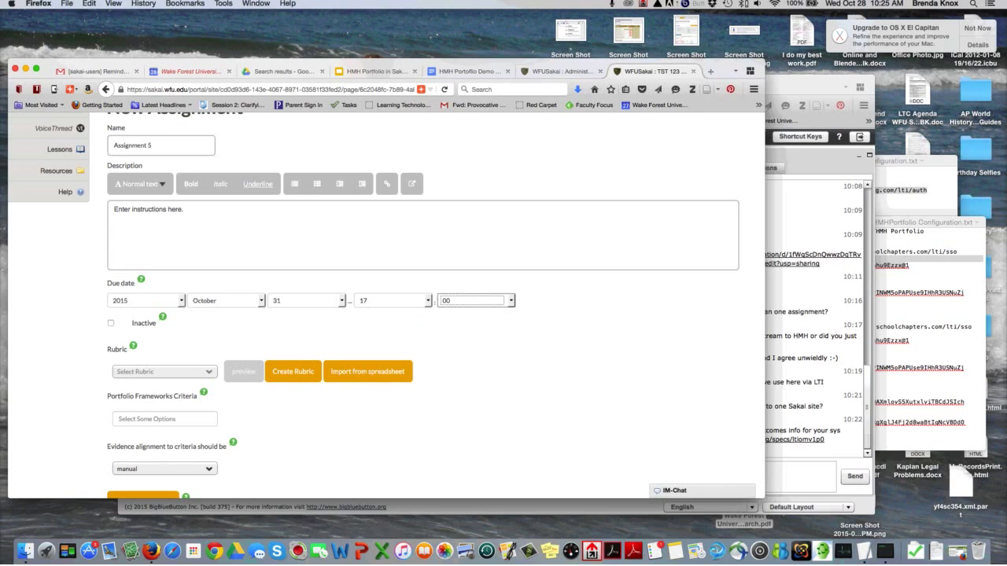
# Step: Attach the Written Assignment Rubric to the new assignment
pyautogui.scroll(-2, 385, 305)
pyautogui.click(163, 324)
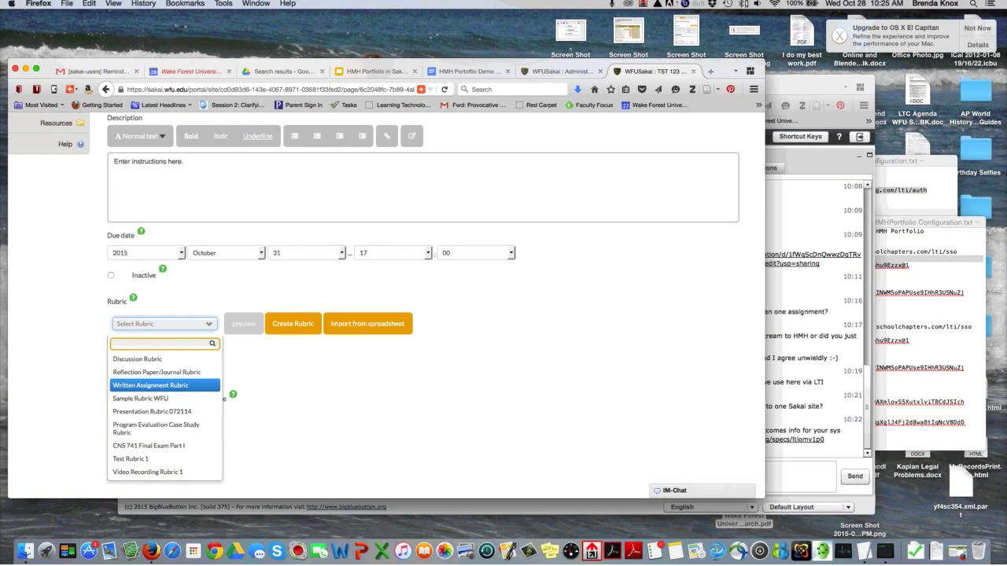
pyautogui.click(151, 385)
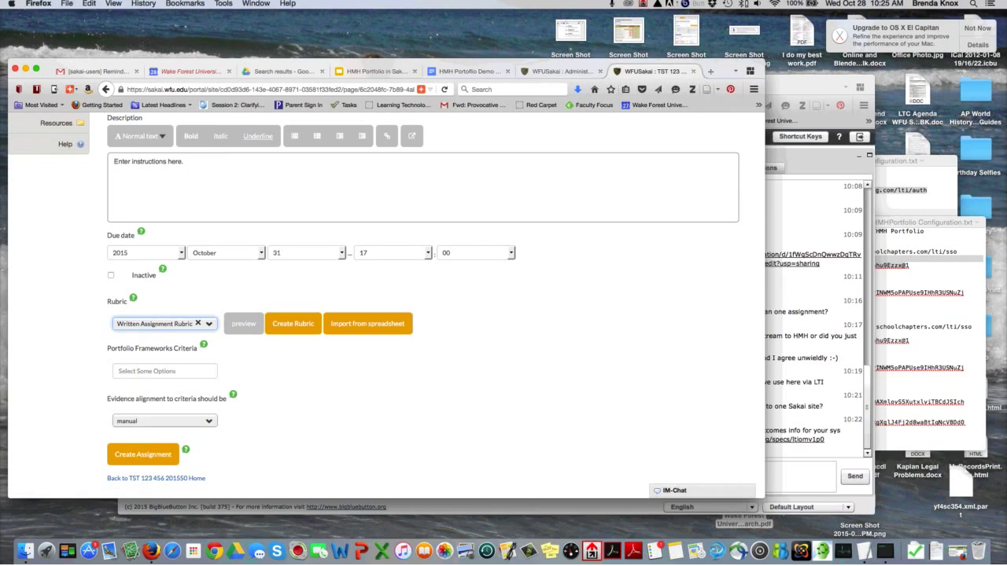
# Step: Add portfolio frameworks criteria CACREP_CMH:A1 and CACREP_CMH:A7, then create the assignment and confirm its rubric and criteria settings
pyautogui.click(164, 370)
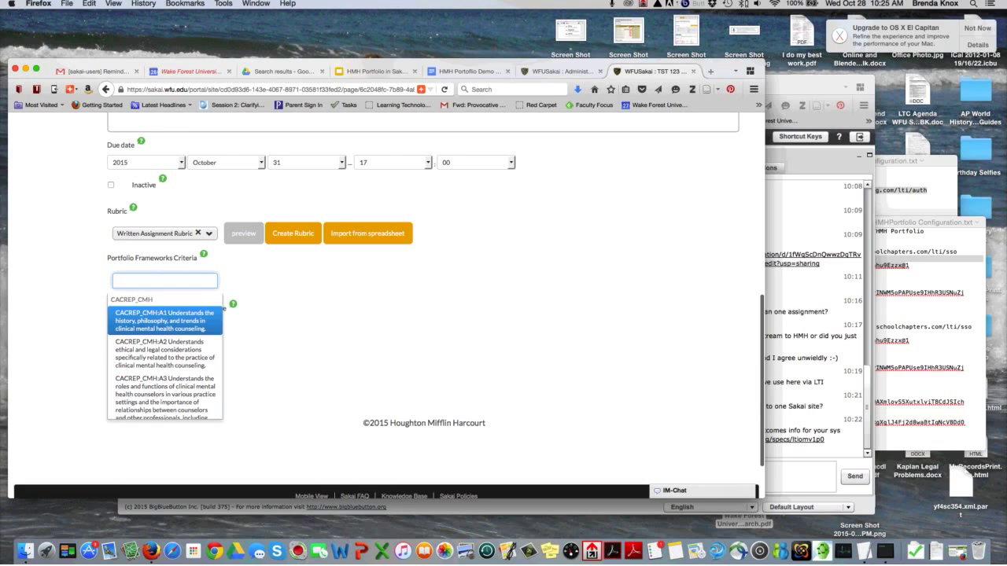
pyautogui.press('Return')
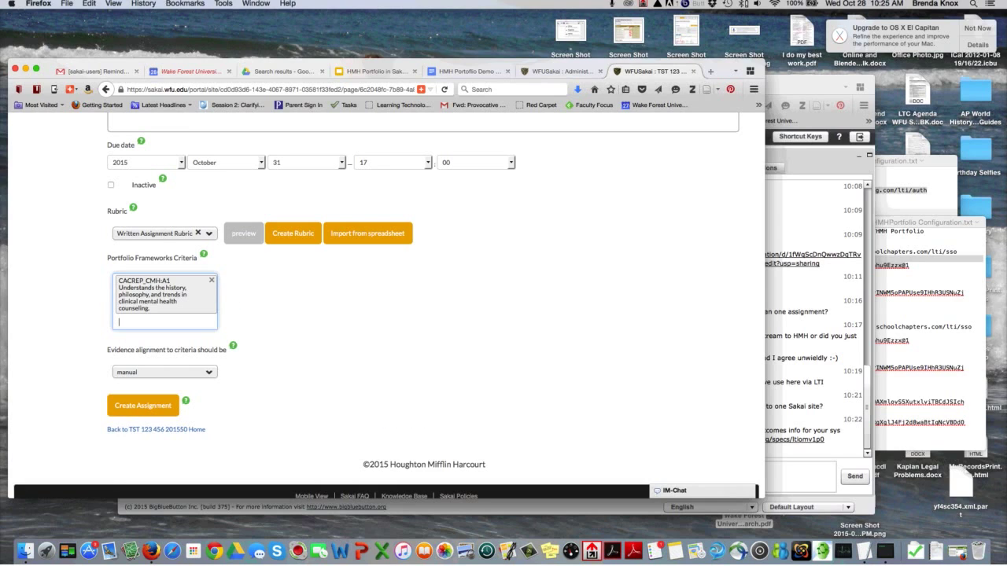
pyautogui.press('Down')
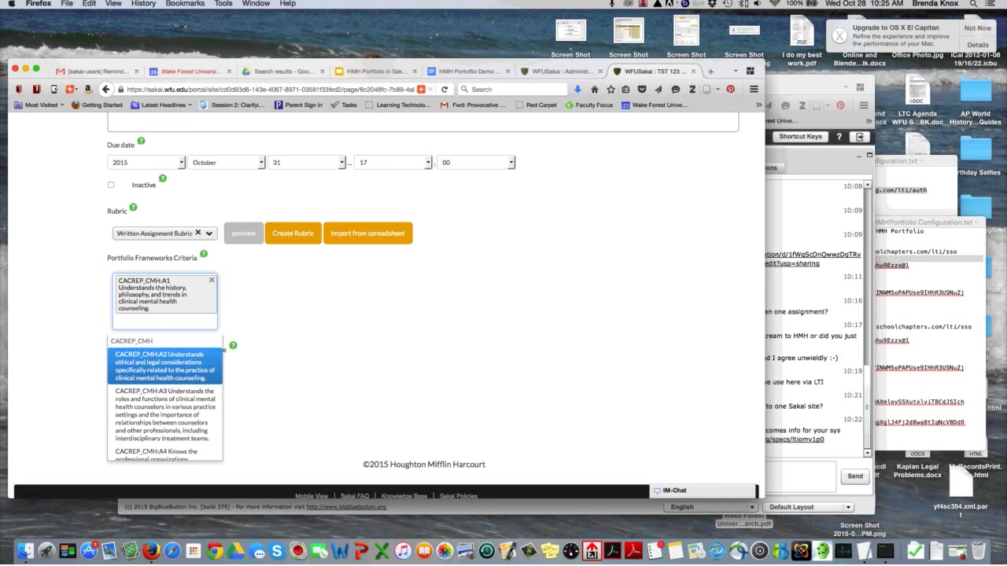
pyautogui.press('Down')
pyautogui.press('Down')
pyautogui.press('Down')
pyautogui.press('Down')
pyautogui.press('Down')
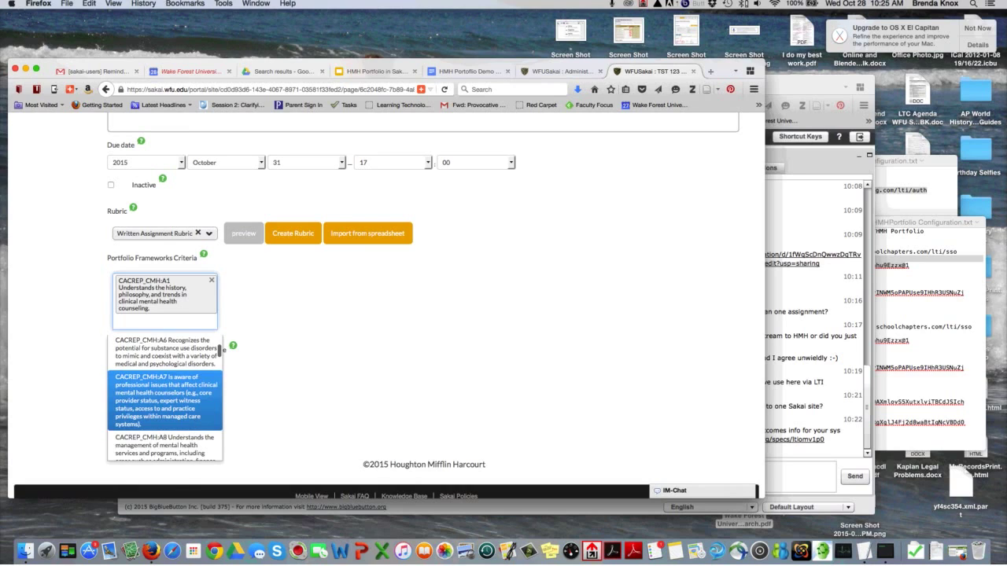
pyautogui.press('Return')
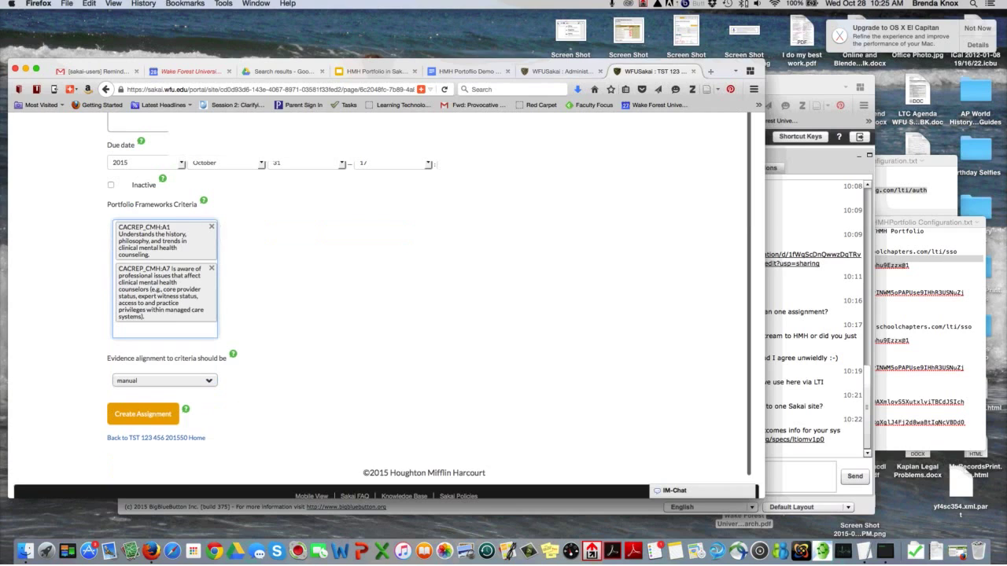
pyautogui.scroll(-2, 378, 299)
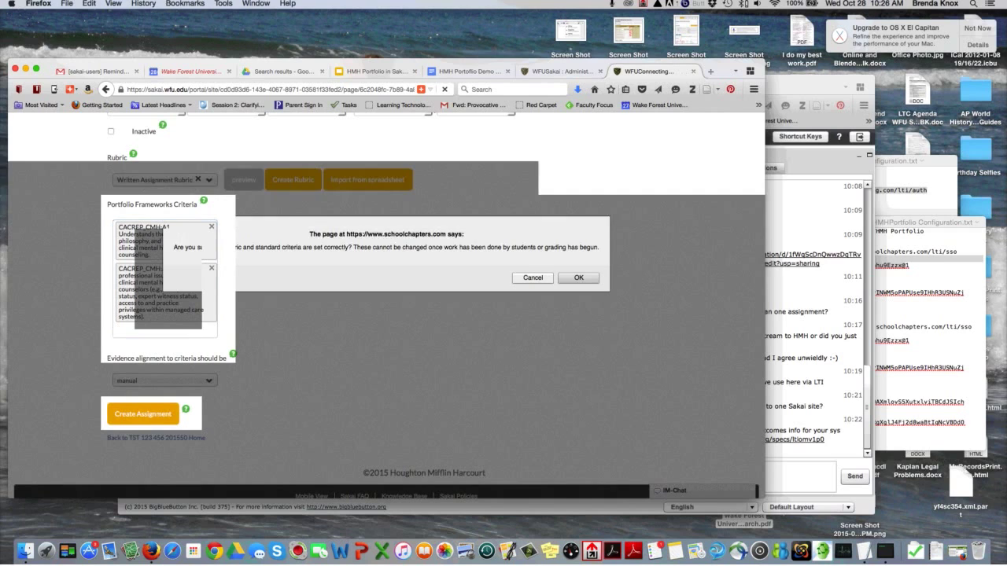
pyautogui.press('Return')
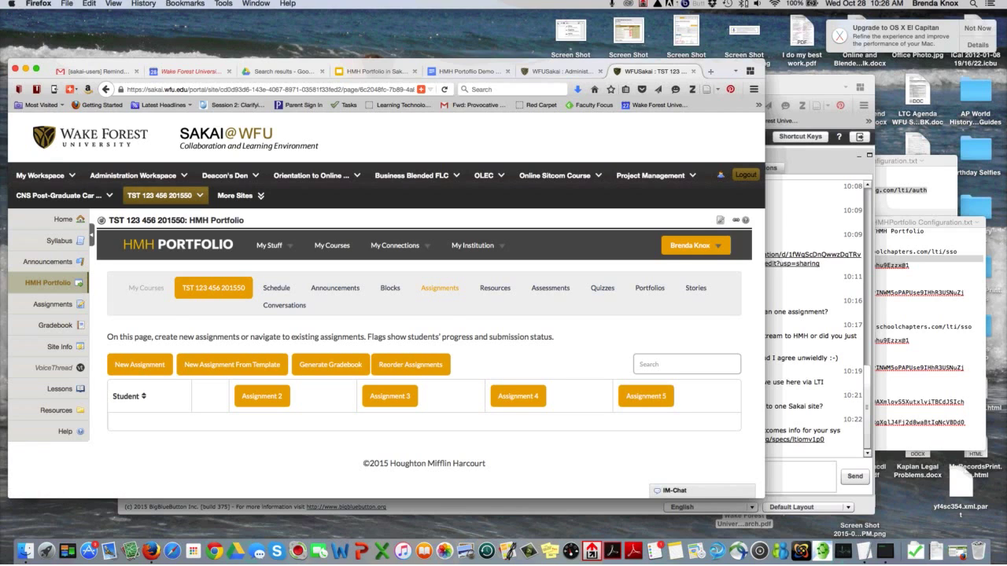
pyautogui.hotkey('ctrl', 'shift', 'Tab')
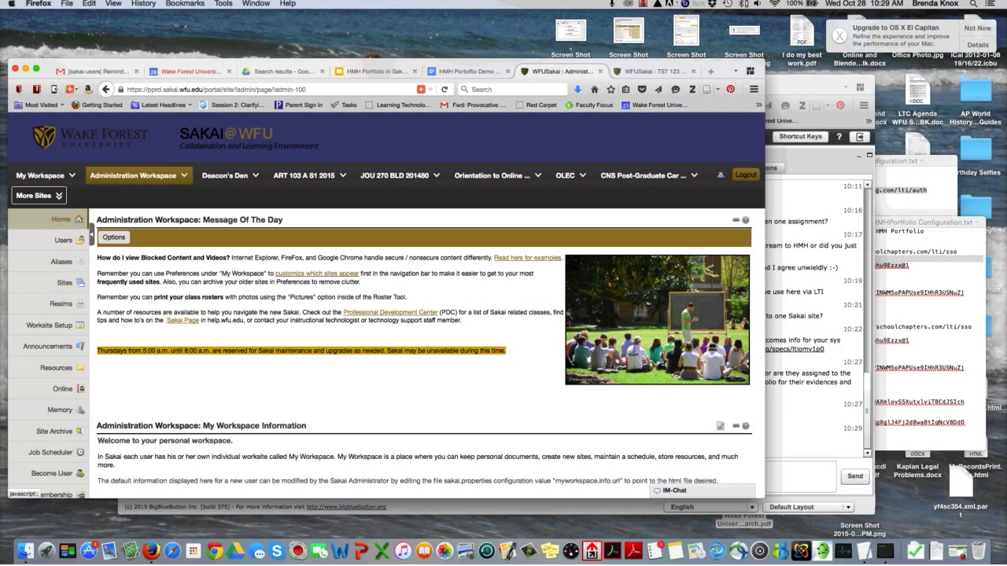
pyautogui.click(41, 196)
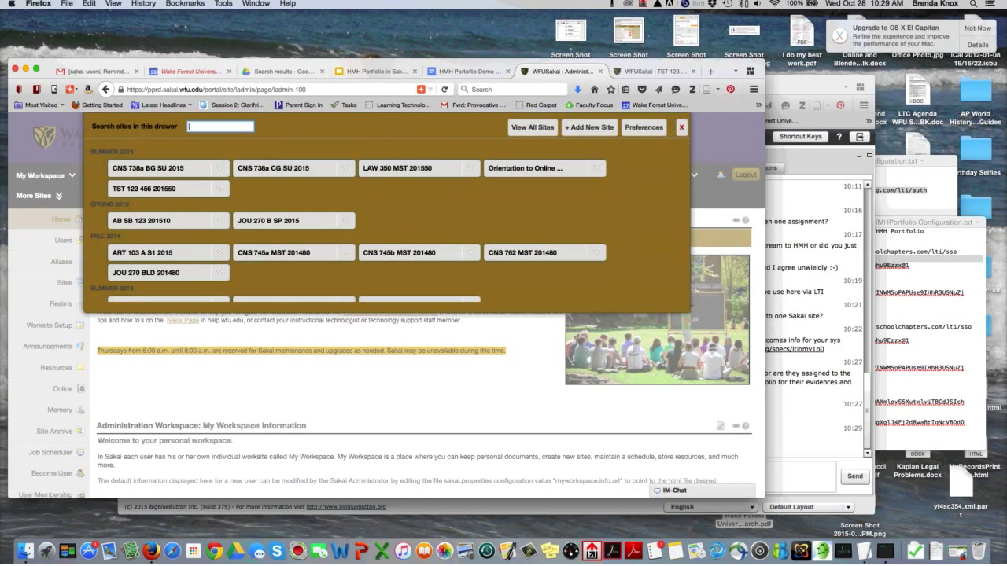
pyautogui.scroll(-1, 157, 166)
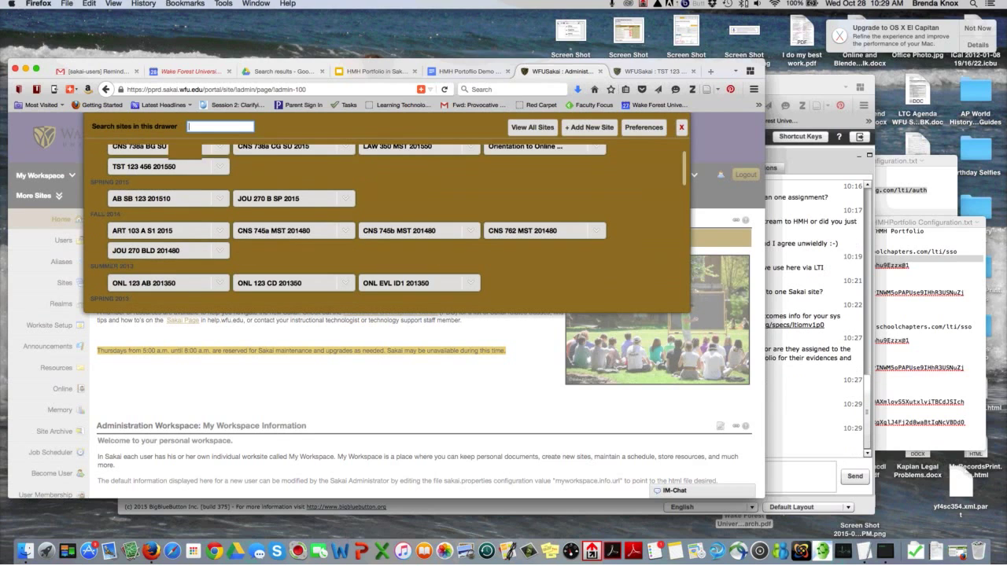
pyautogui.click(158, 167)
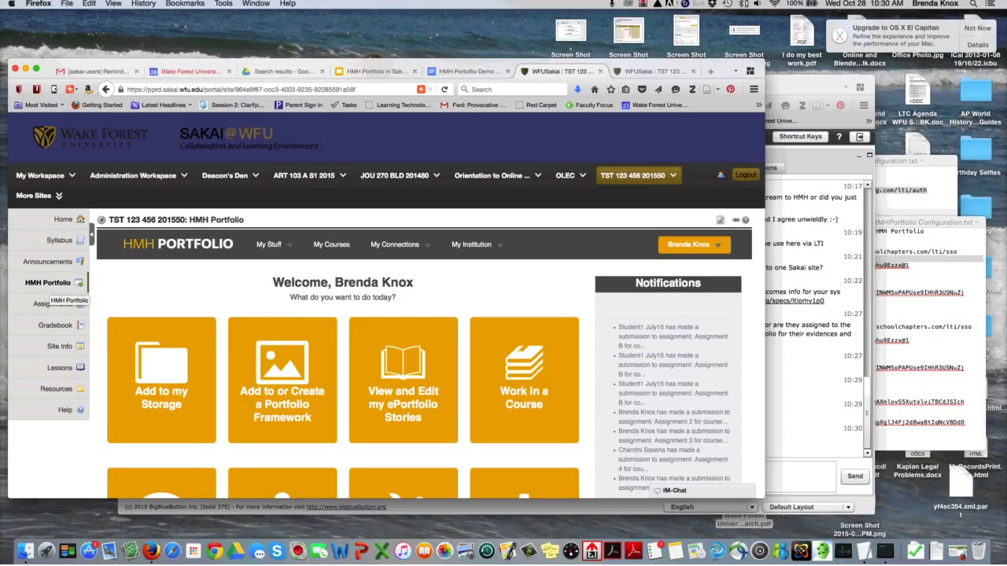
pyautogui.click(48, 283)
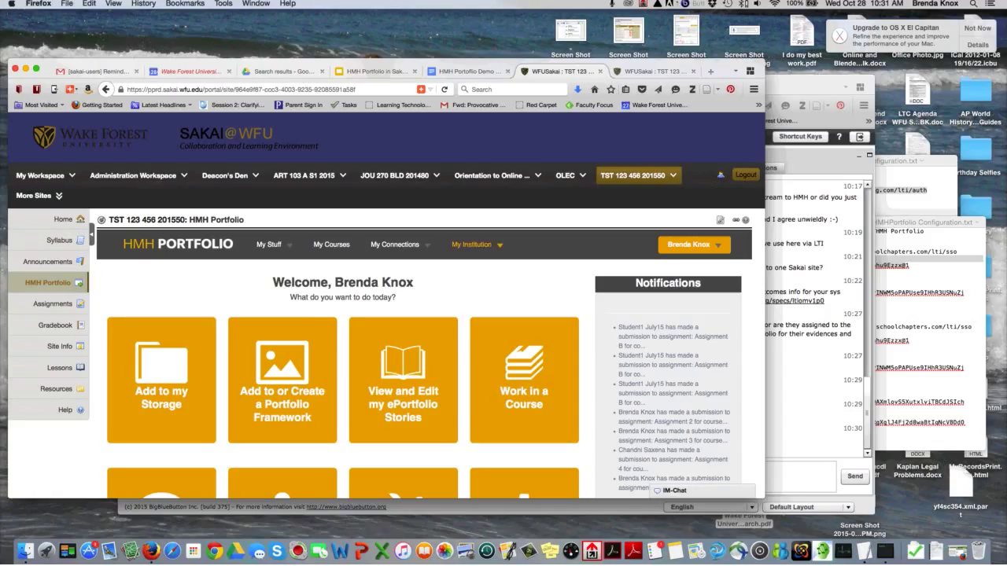
# Step: Look over the My Institution and My Stuff options and the task tiles on the HMH Portfolio home page
pyautogui.click(471, 245)
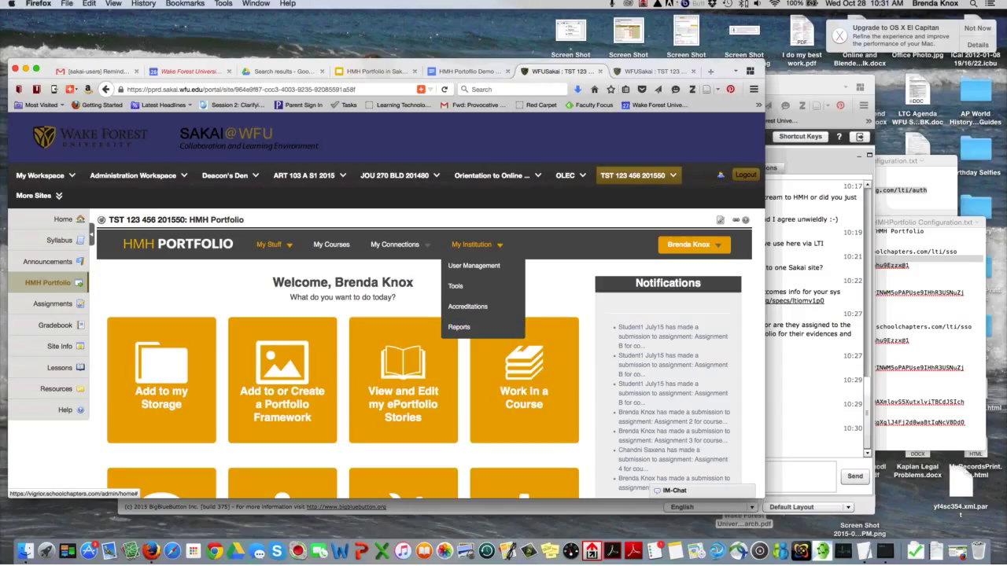
pyautogui.click(269, 244)
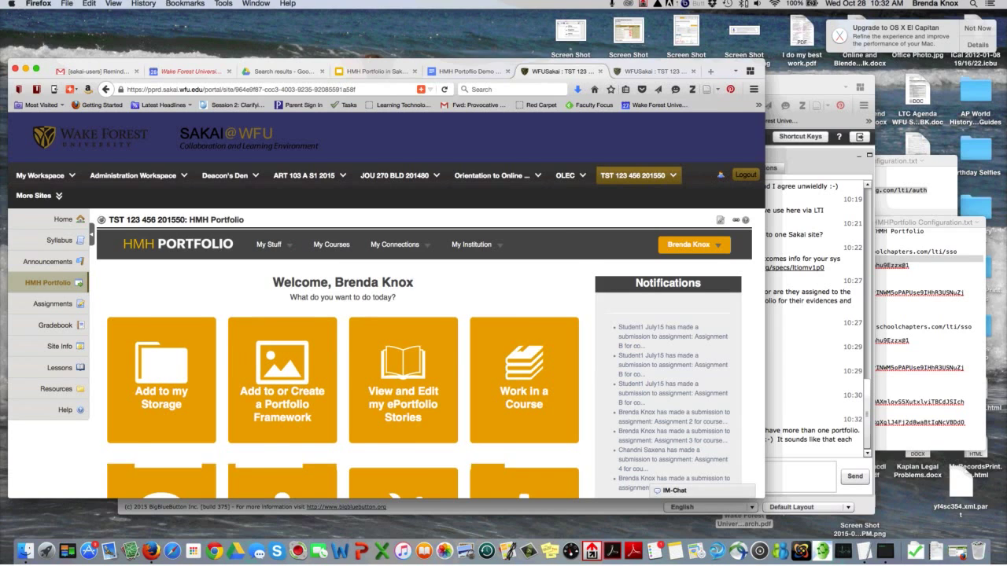
pyautogui.scroll(-1, 385, 331)
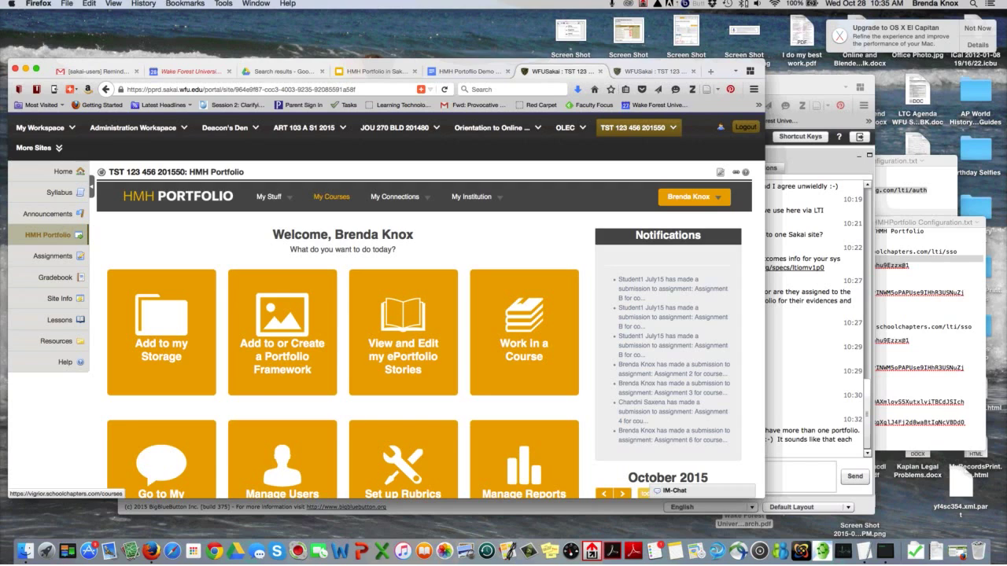
pyautogui.click(331, 197)
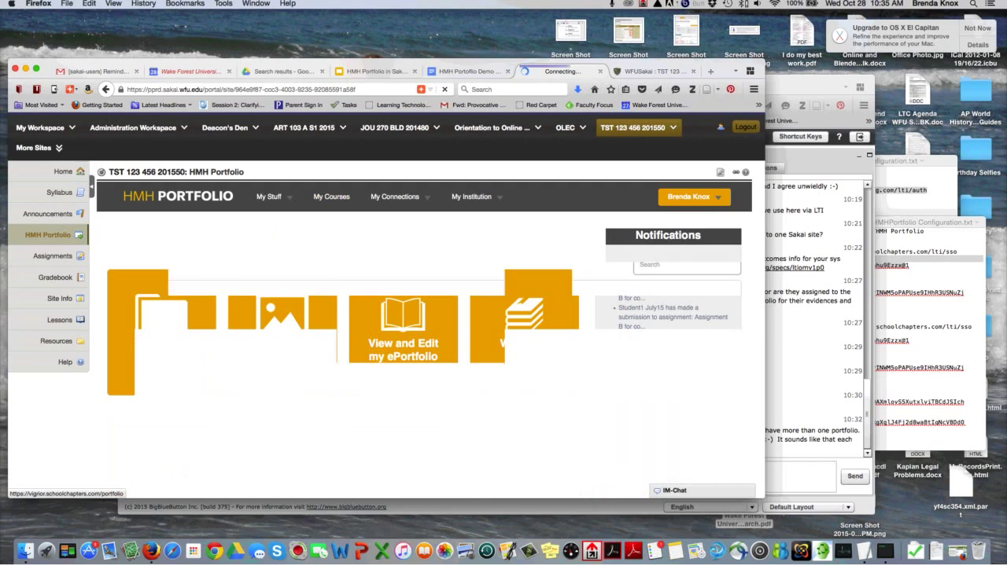
pyautogui.click(148, 308)
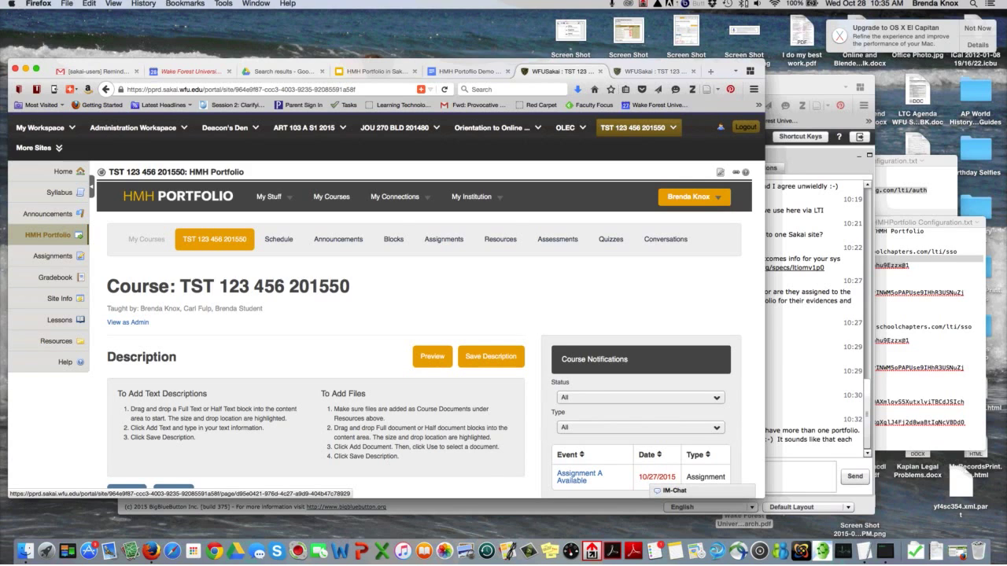
pyautogui.scroll(2, 385, 331)
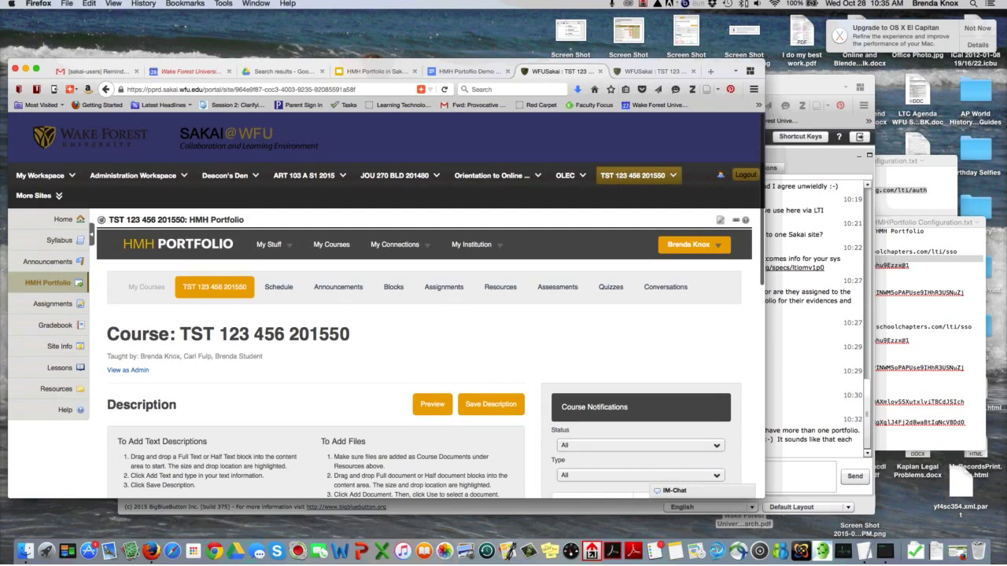
pyautogui.click(55, 325)
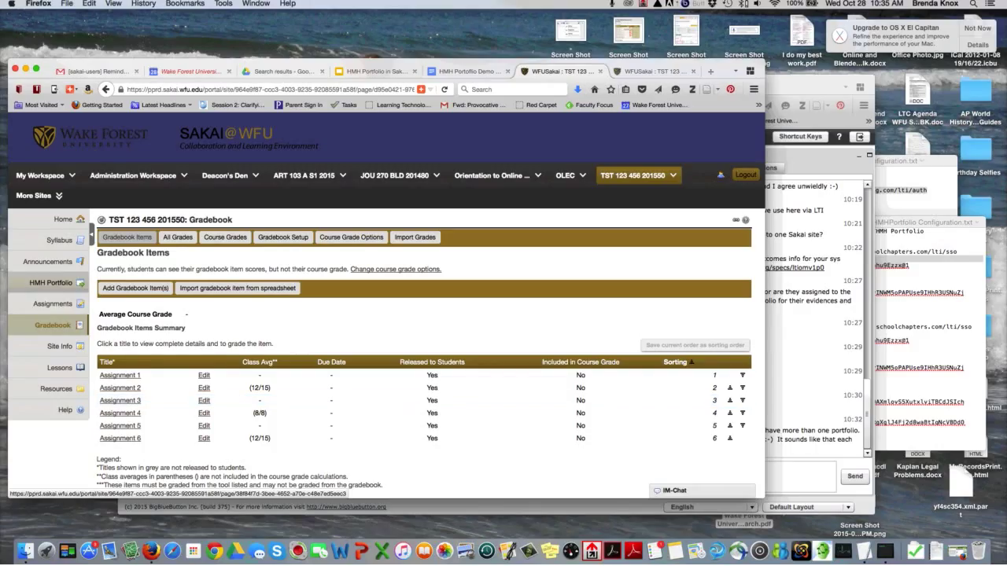
# Step: Return to the HMH Portfolio course's assignments and open the student's submission for Assignment 3
pyautogui.click(50, 282)
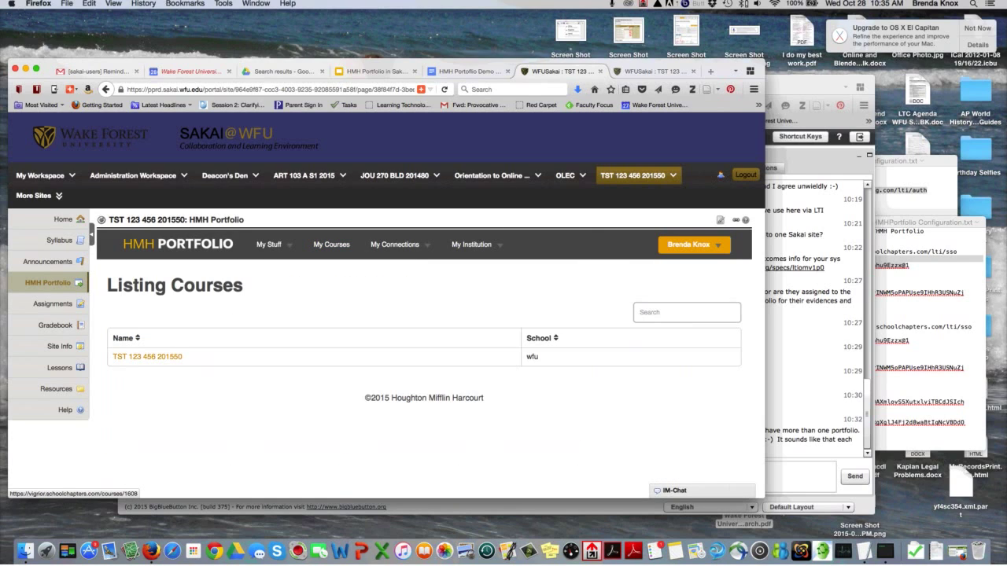
pyautogui.click(147, 356)
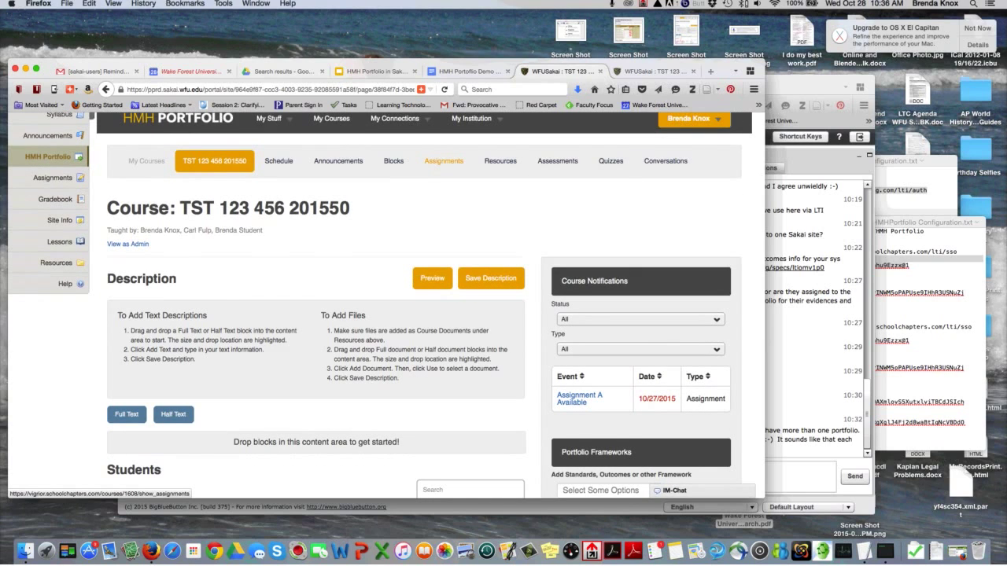
pyautogui.click(444, 161)
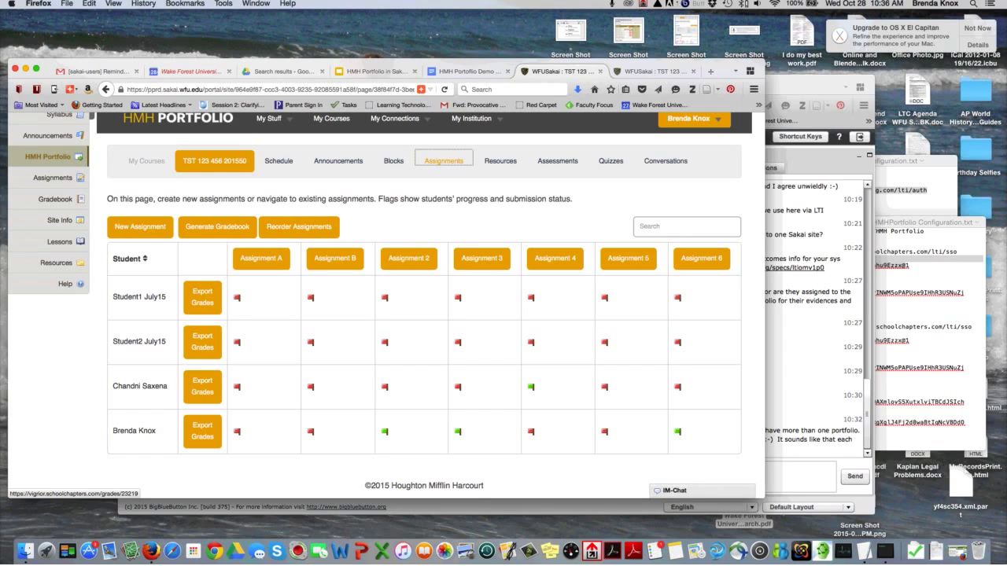
pyautogui.click(443, 160)
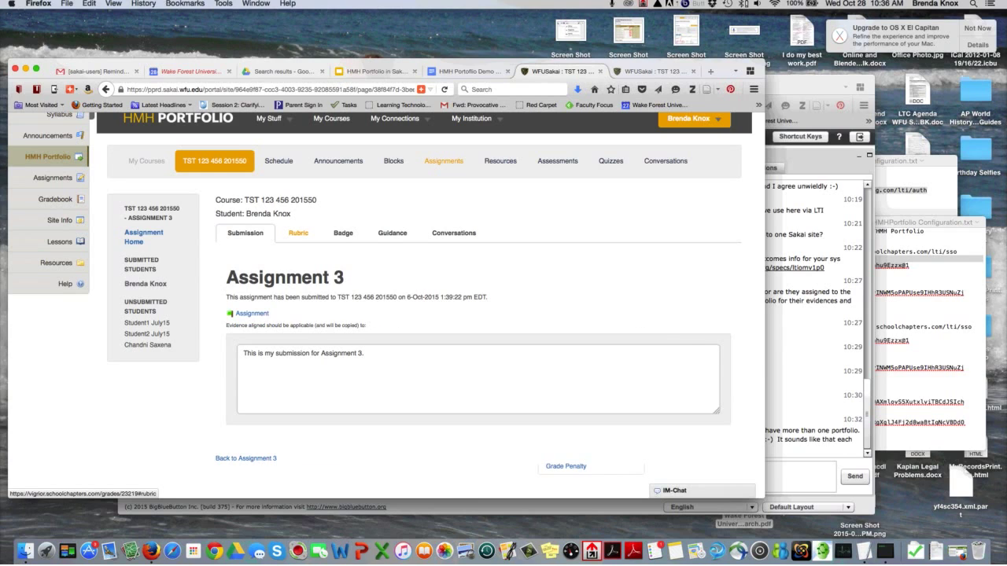
# Step: Rate the submission Fair in the Discussion Rubric and enter the comment "You did well but next time try to add....."
pyautogui.click(298, 233)
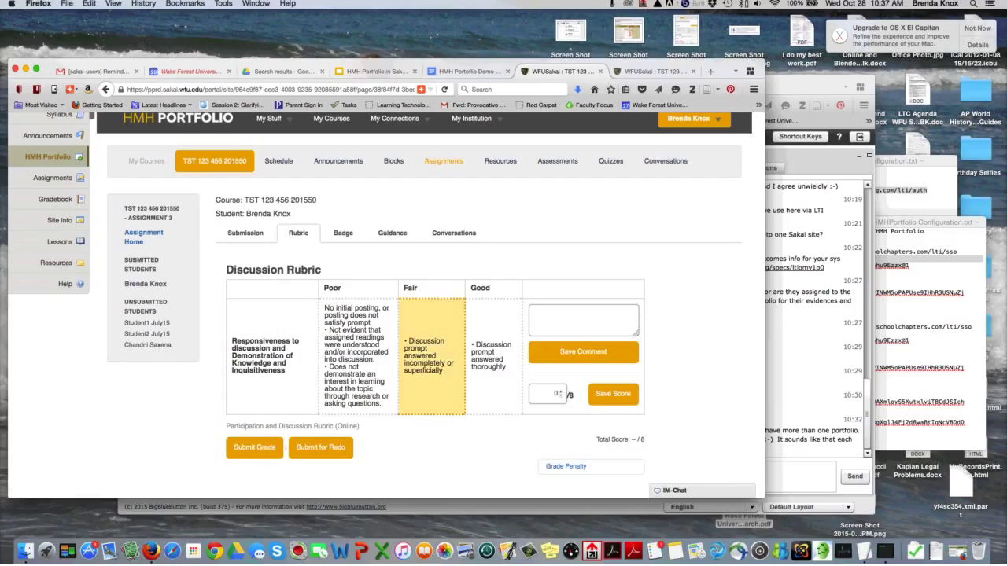
pyautogui.click(431, 356)
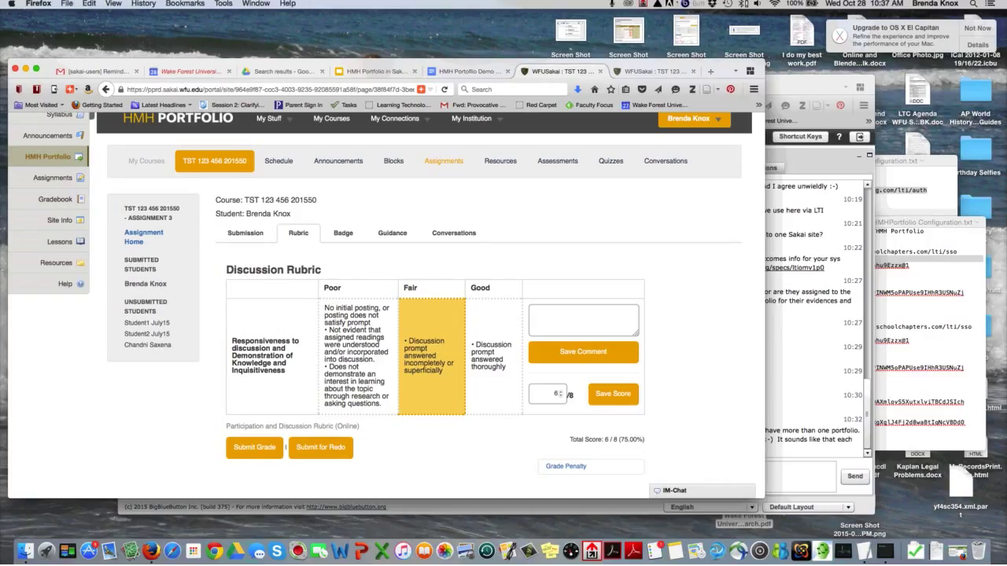
pyautogui.click(583, 320)
pyautogui.write('You')
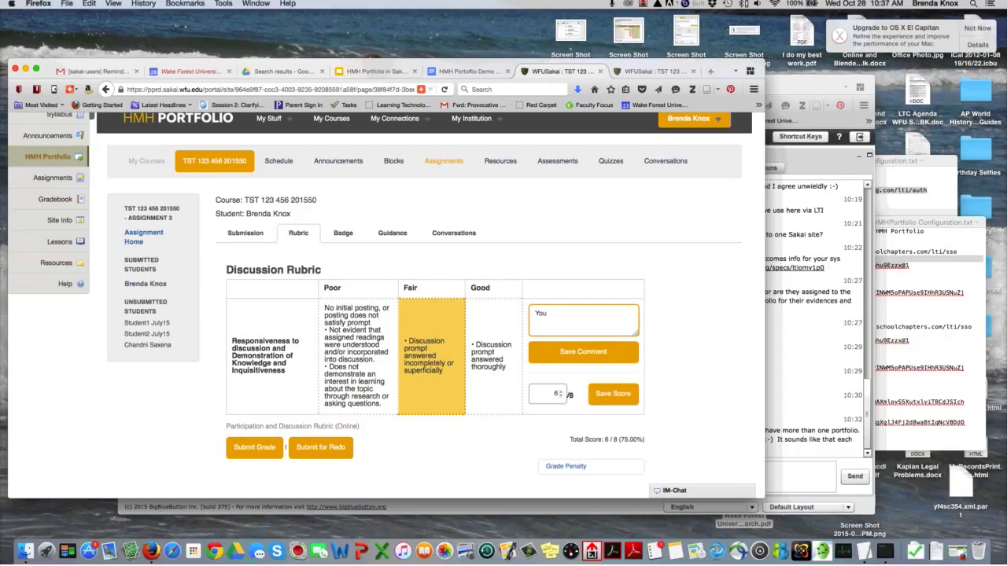
pyautogui.write(' did well but next time try to add.....')
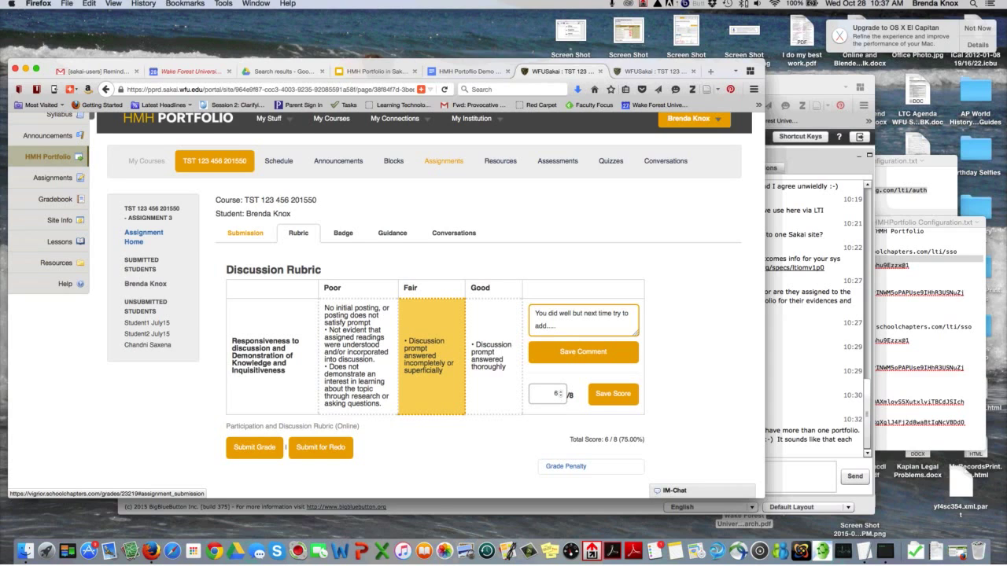
# Step: Save the rubric comment and submit the final grade for the student's Assignment 3
pyautogui.scroll(1, 557, 344)
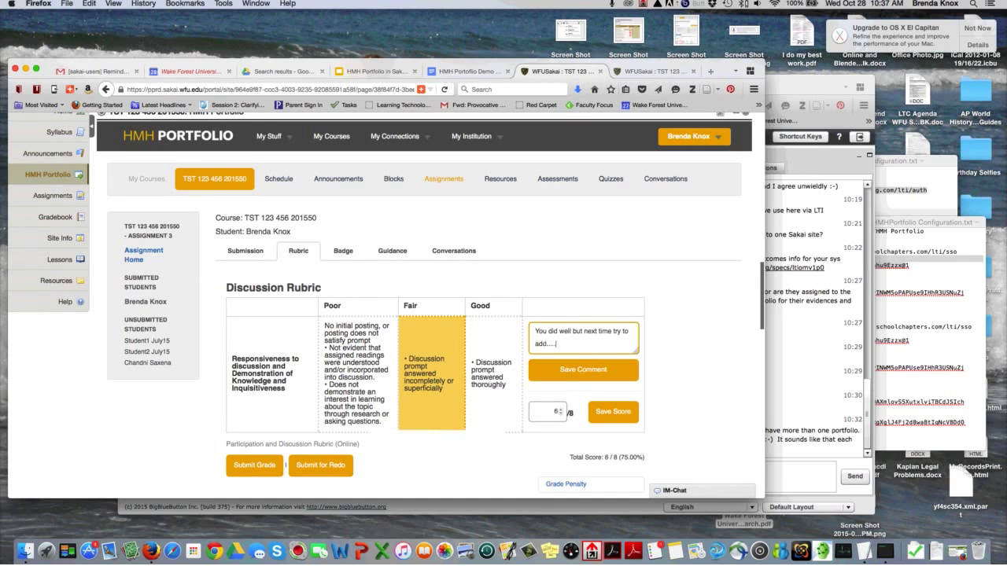
pyautogui.scroll(-2, 556, 344)
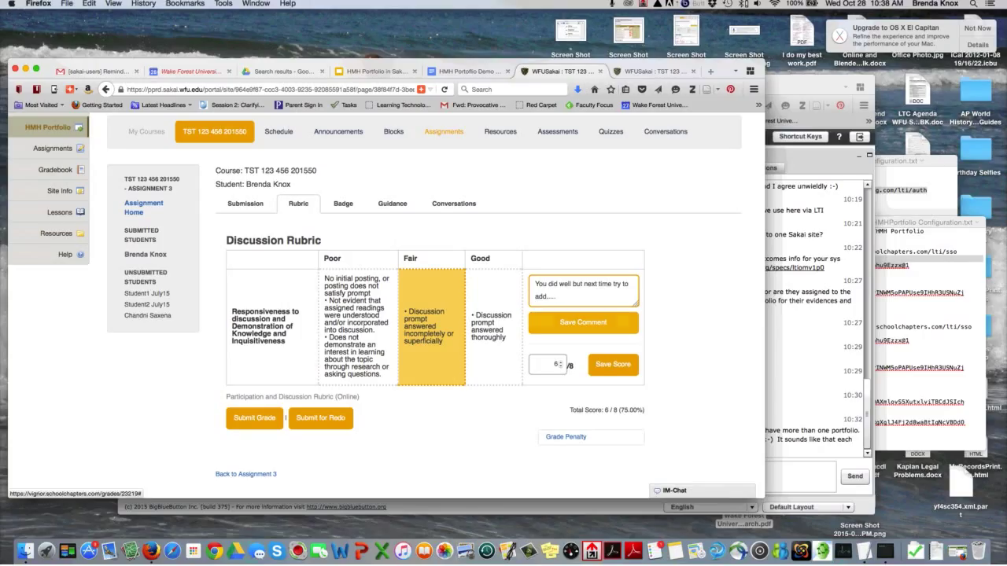
pyautogui.click(583, 323)
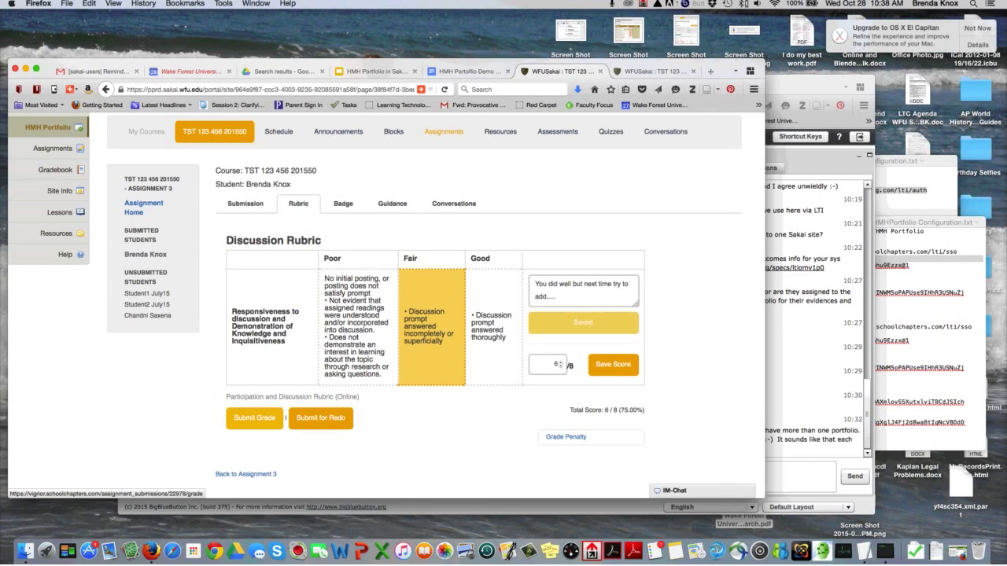
pyautogui.click(254, 418)
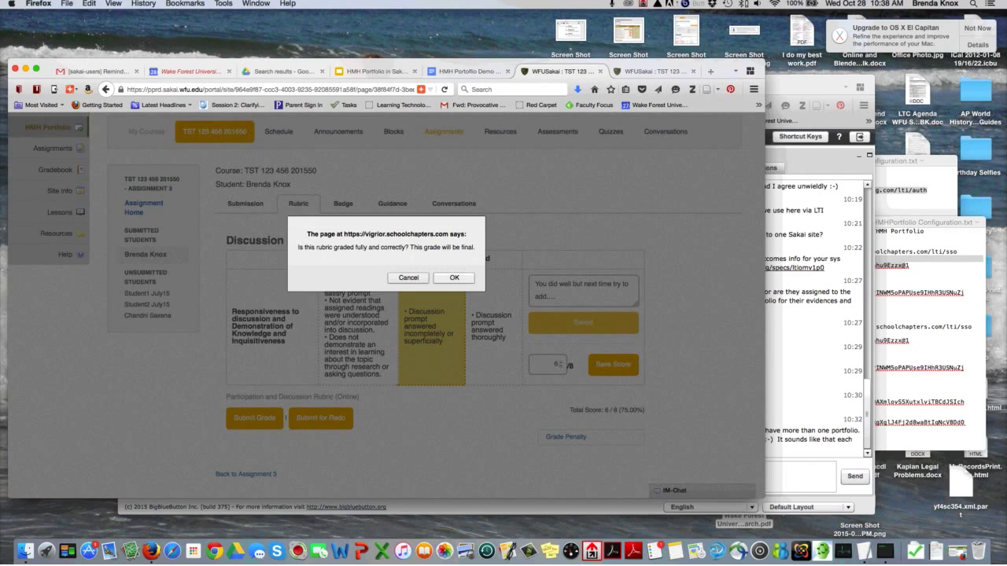
pyautogui.press('Return')
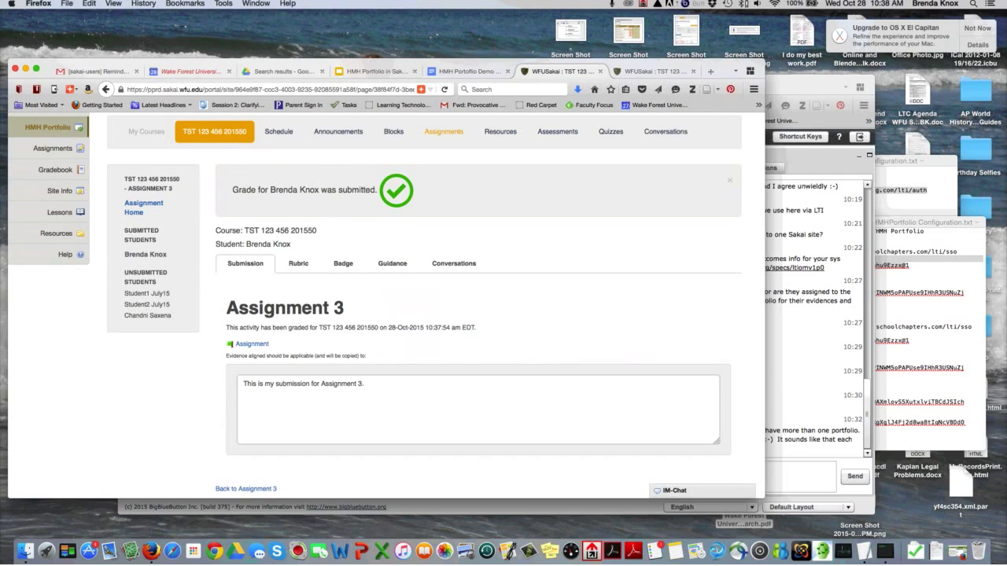
# Step: Review the graded Discussion Rubric and submission for Assignment 3, and return to the course's assignments overview
pyautogui.scroll(-3, 298, 192)
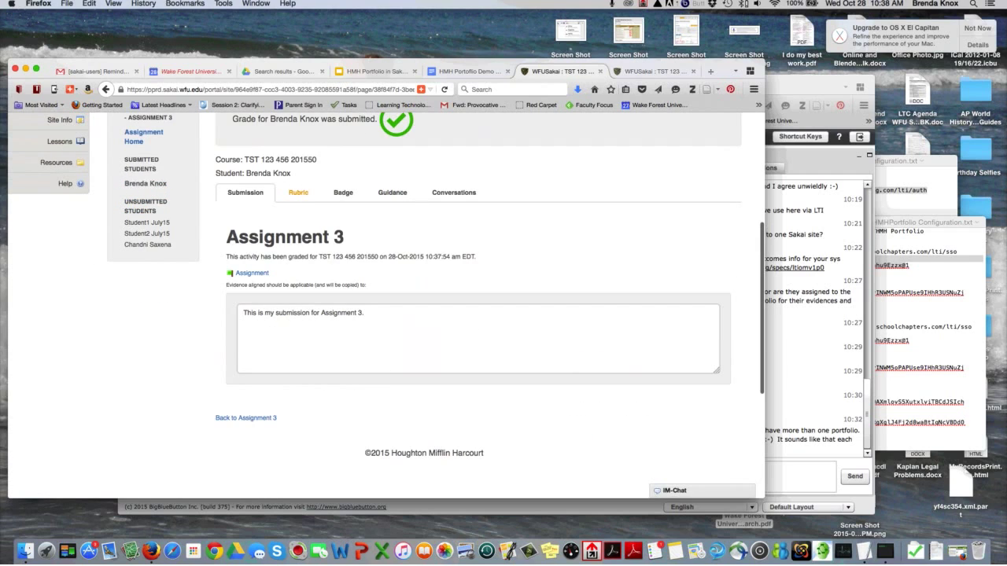
pyautogui.click(298, 192)
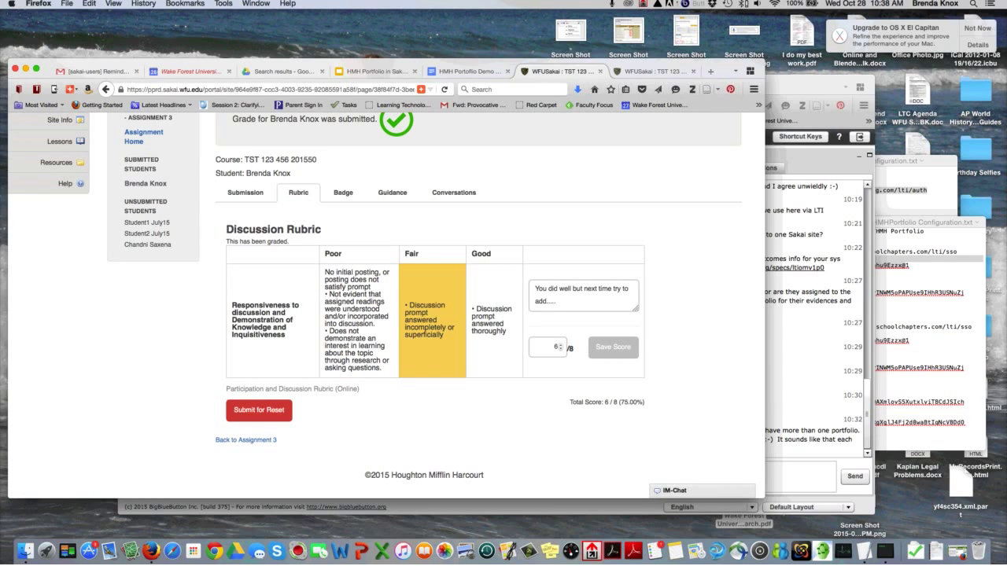
pyautogui.click(245, 192)
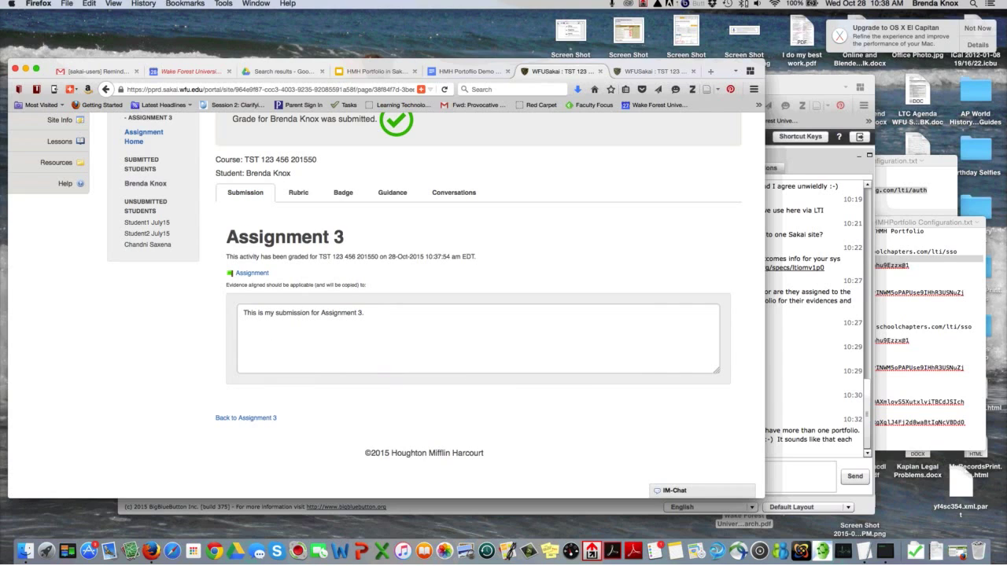
pyautogui.scroll(3, 424, 315)
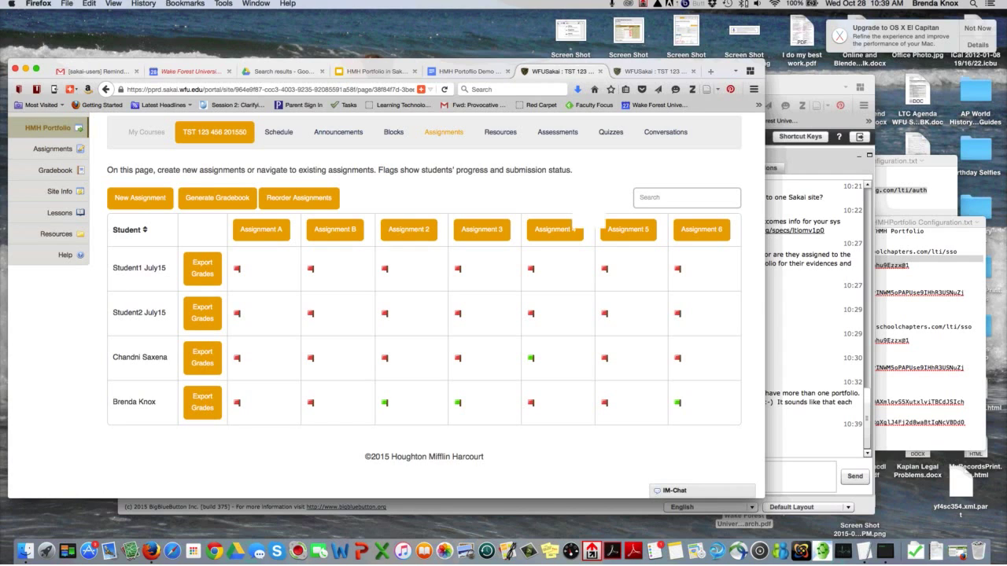
# Step: Open the triggers of the HMH Portfolio Grade Sync job in the Administration Workspace's Job Scheduler
pyautogui.scroll(2, 425, 314)
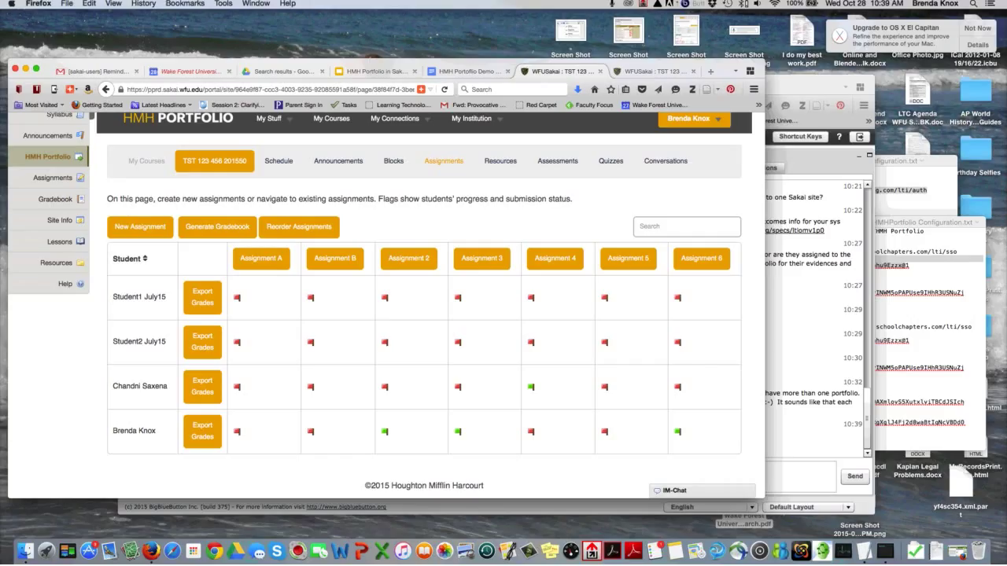
pyautogui.scroll(3, 425, 315)
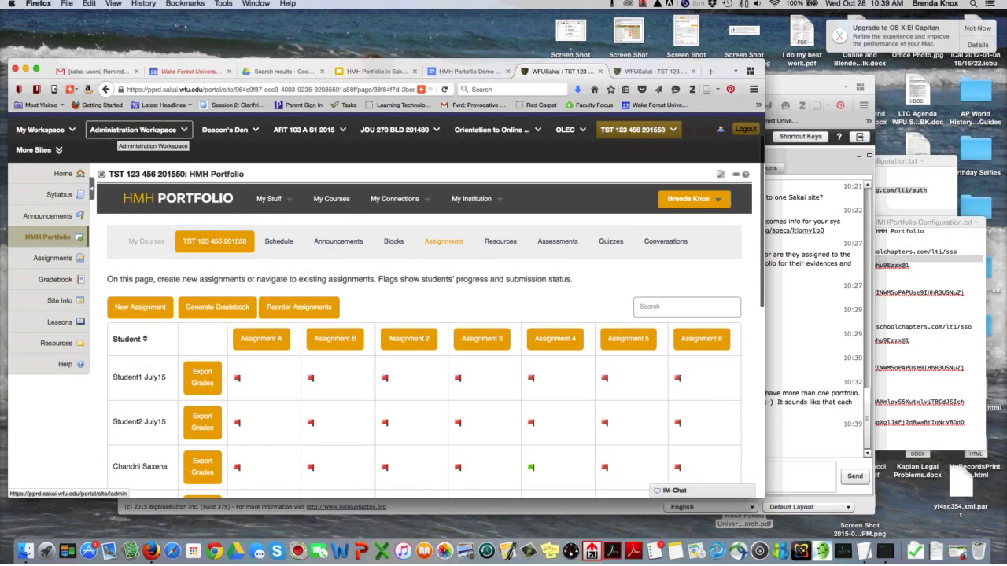
pyautogui.click(134, 130)
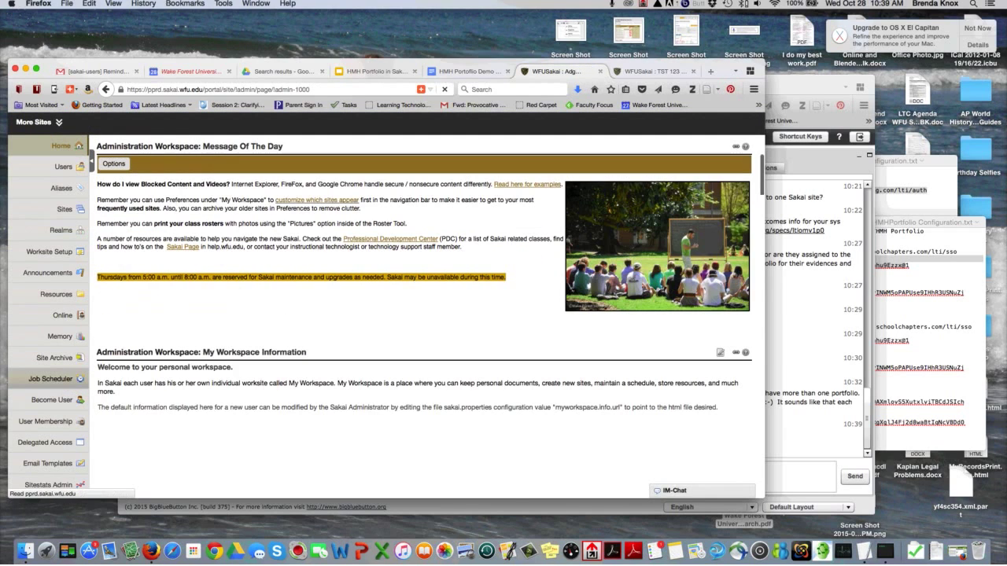
pyautogui.click(50, 378)
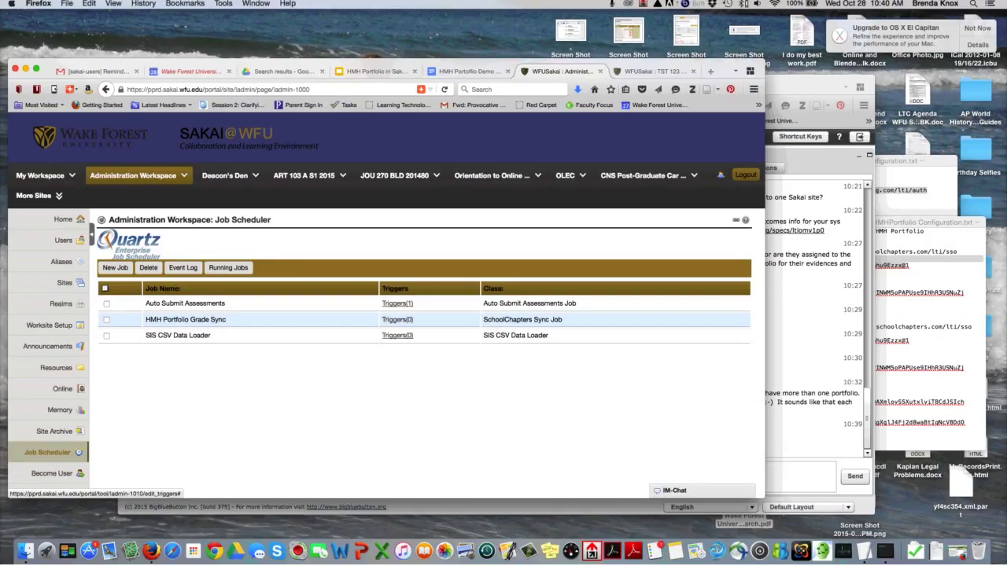
pyautogui.click(398, 320)
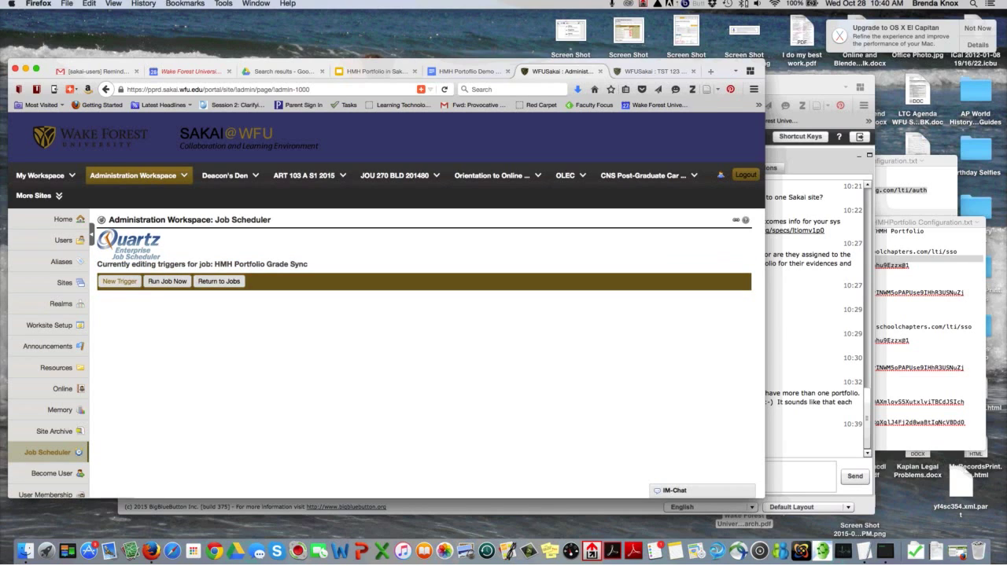
# Step: Examine the trigger name and cron expression fields for a new grade sync trigger, and cancel the form
pyautogui.click(120, 280)
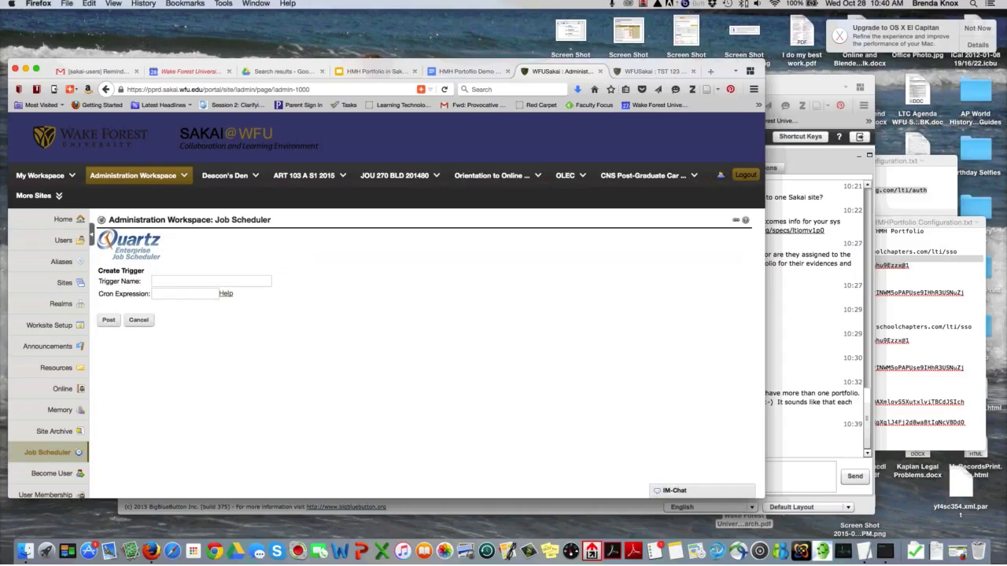
pyautogui.click(210, 281)
pyautogui.click(185, 293)
pyautogui.click(139, 319)
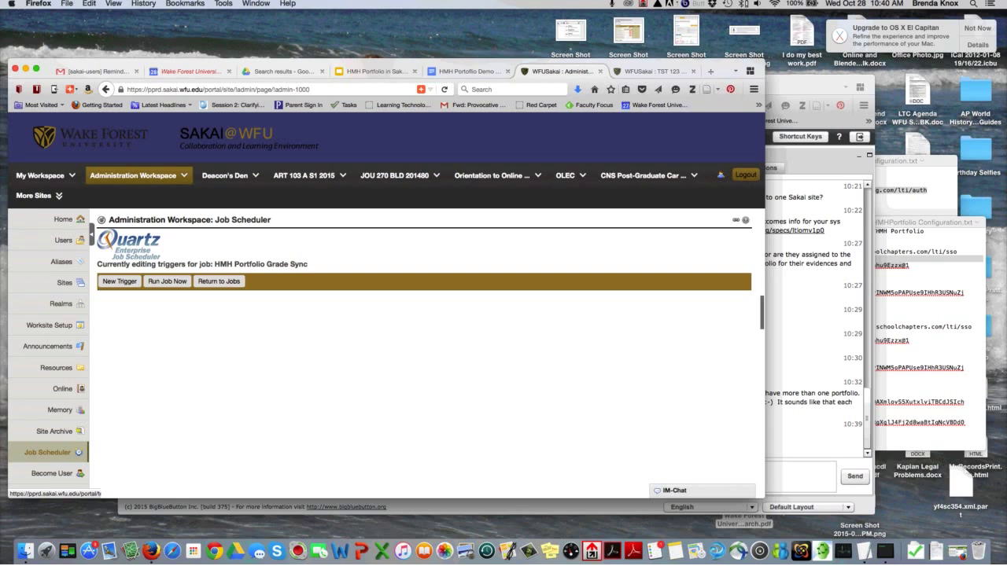
pyautogui.click(120, 281)
# Step: View the key and secret settings of Inotado's SchoolChapters tool and close them without saving
pyautogui.scroll(-2, 425, 314)
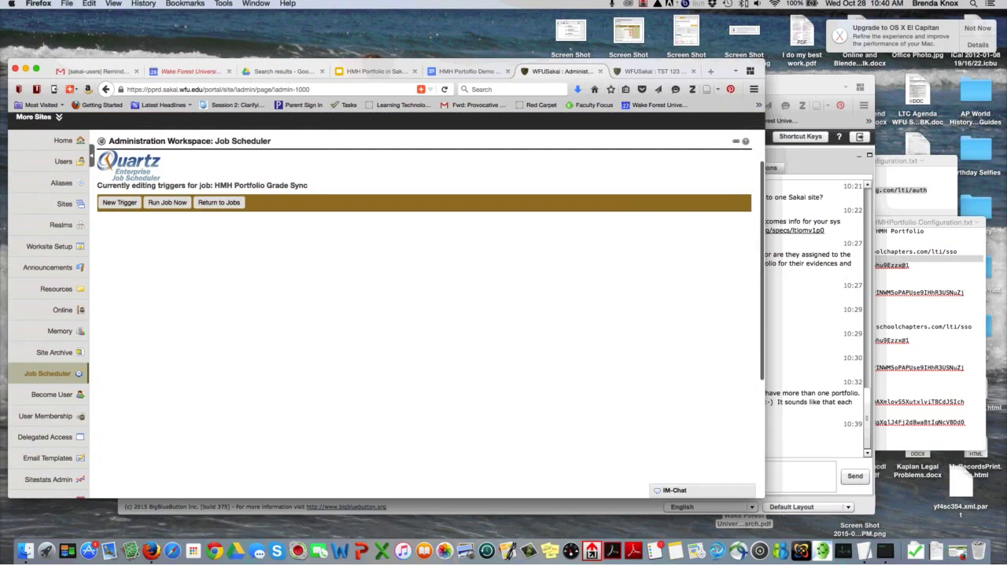
pyautogui.scroll(-1, 424, 314)
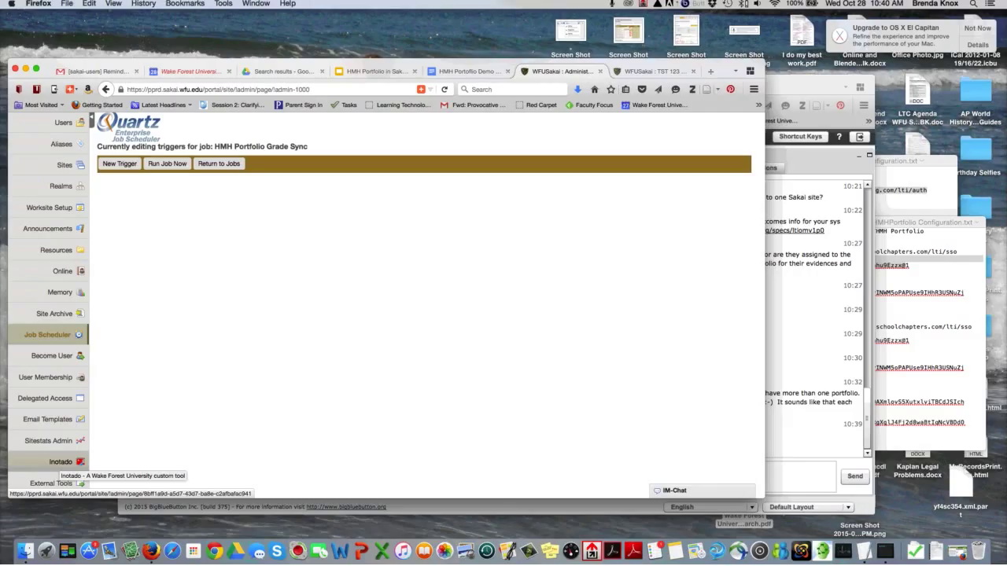
pyautogui.click(61, 462)
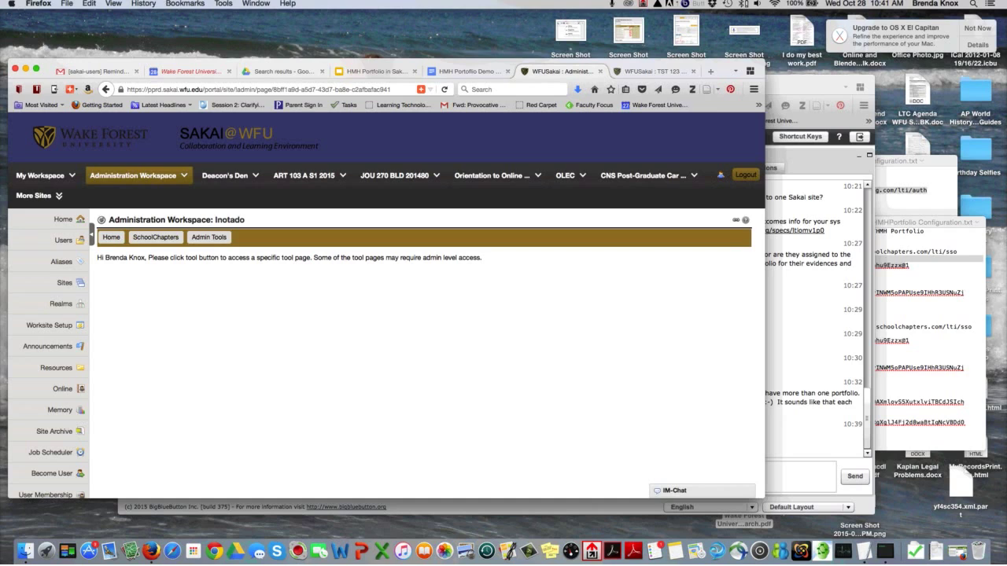
pyautogui.click(155, 236)
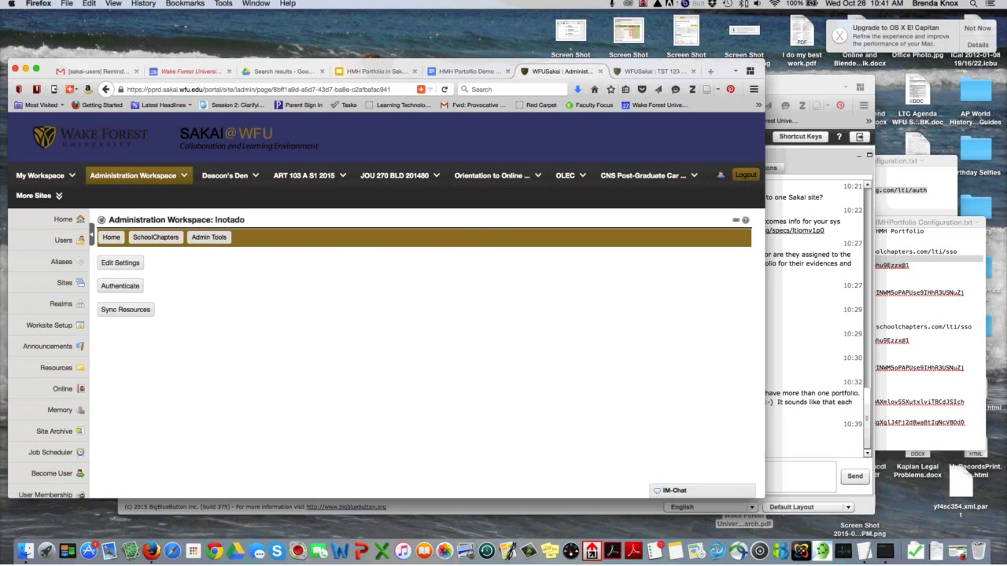
pyautogui.click(119, 262)
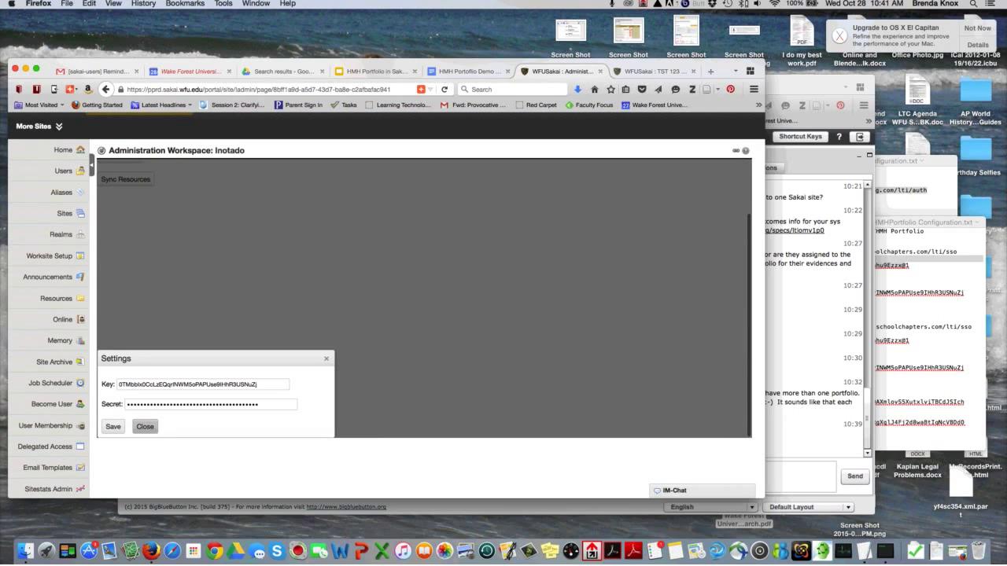
pyautogui.click(145, 427)
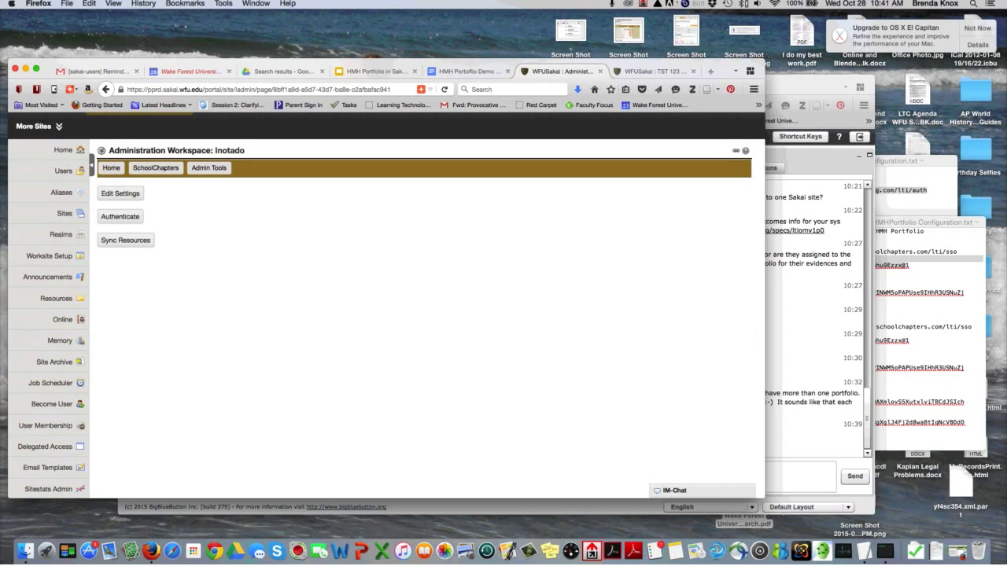
# Step: Authenticate SchoolChapters with HMH Portfolio, authorizing WFU_TEST to access the account and saving the changes
pyautogui.click(120, 216)
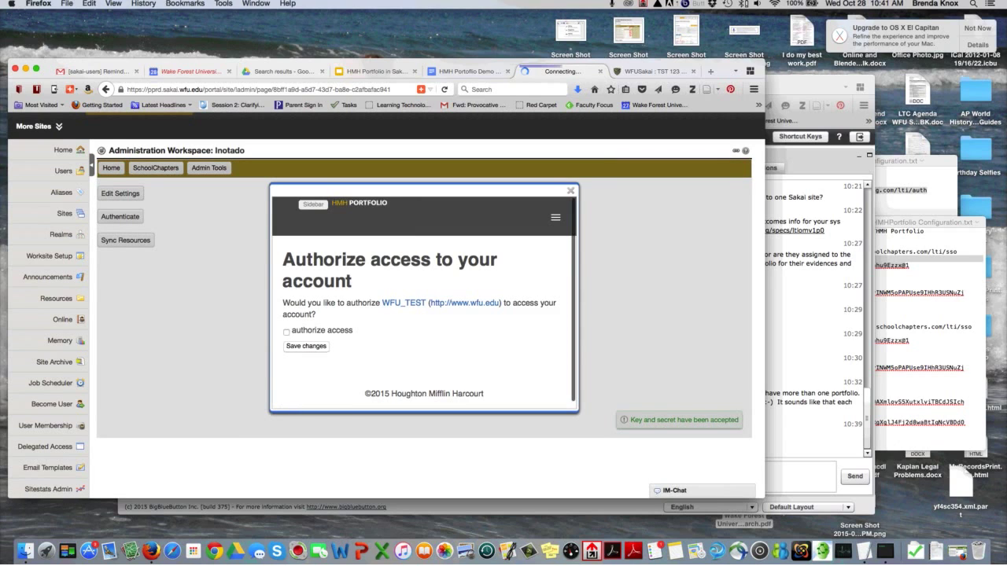
pyautogui.click(287, 331)
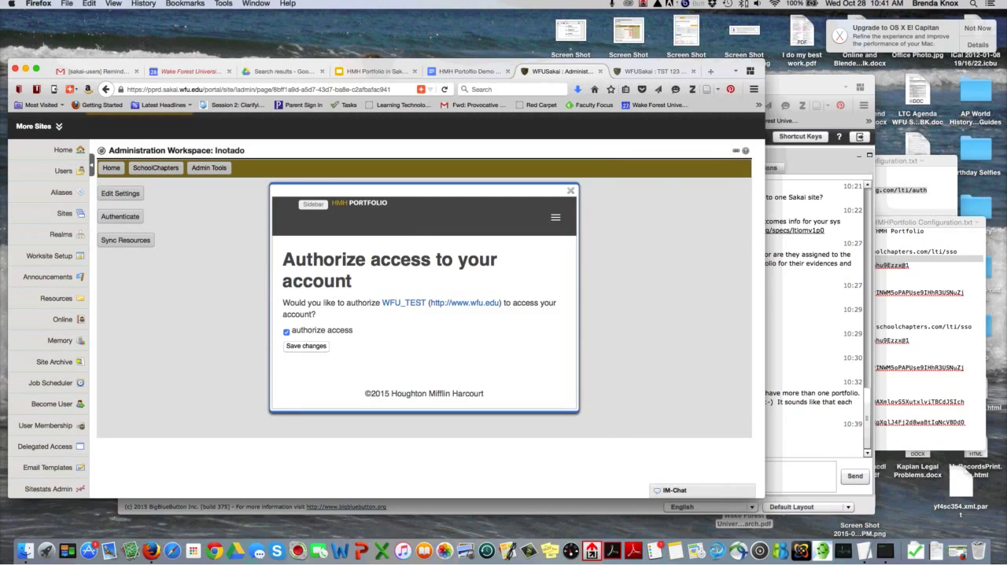
pyautogui.click(306, 346)
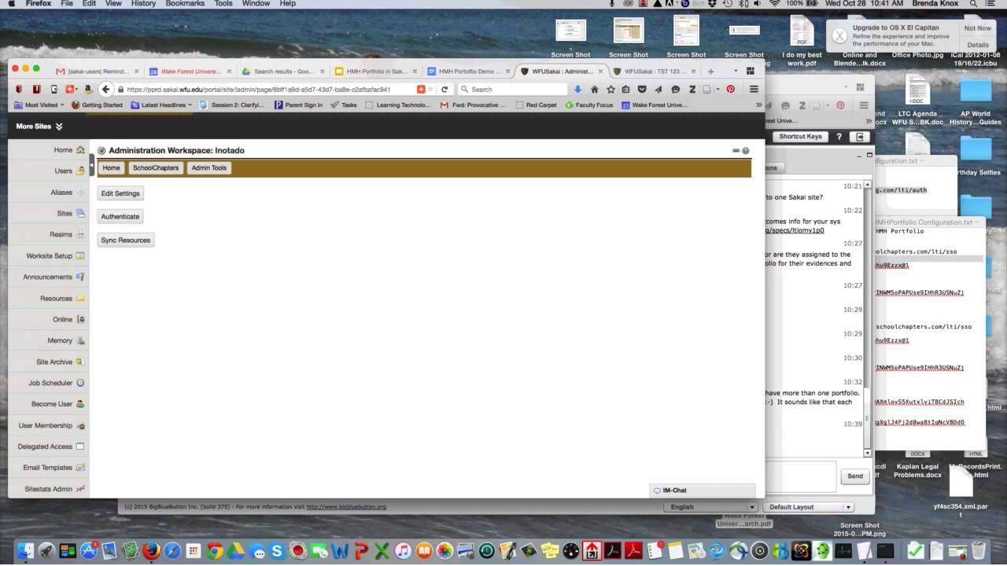
pyautogui.scroll(3, 425, 315)
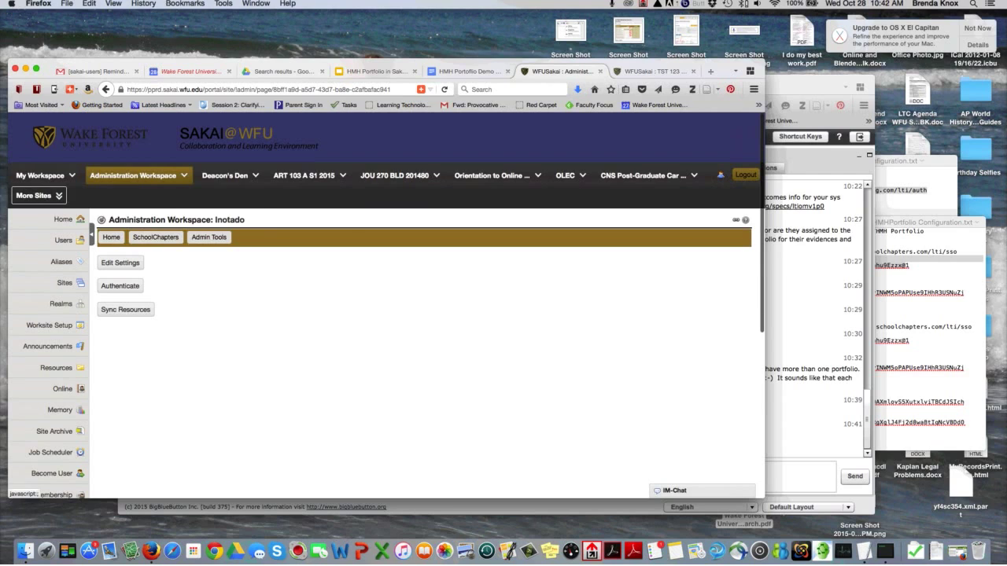
pyautogui.click(35, 195)
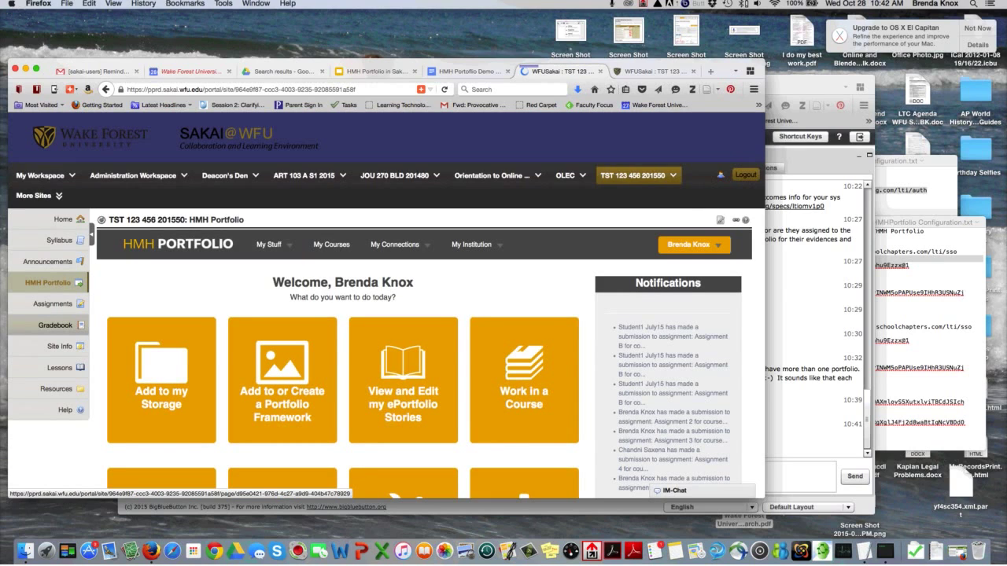
pyautogui.click(55, 325)
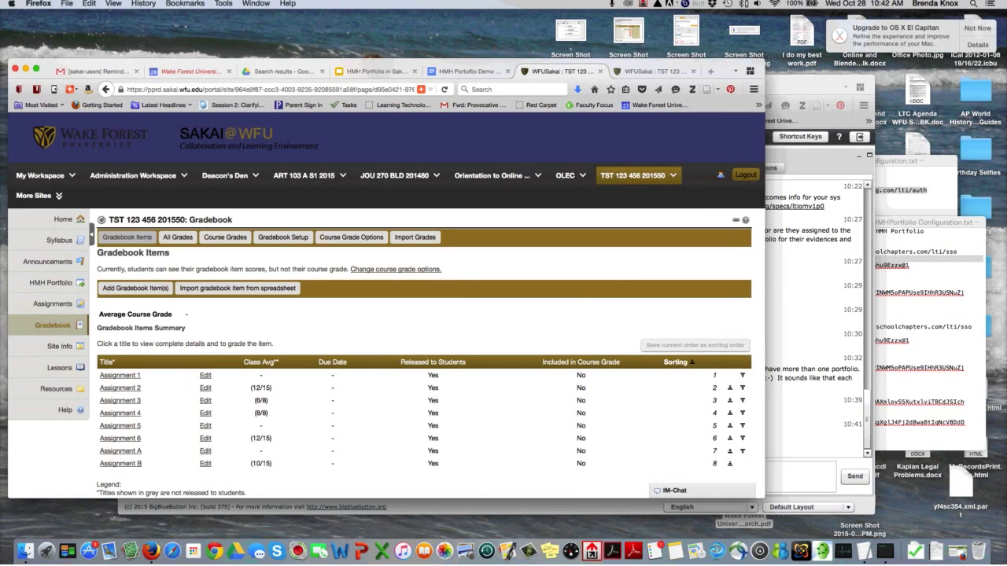
pyautogui.scroll(-2, 385, 354)
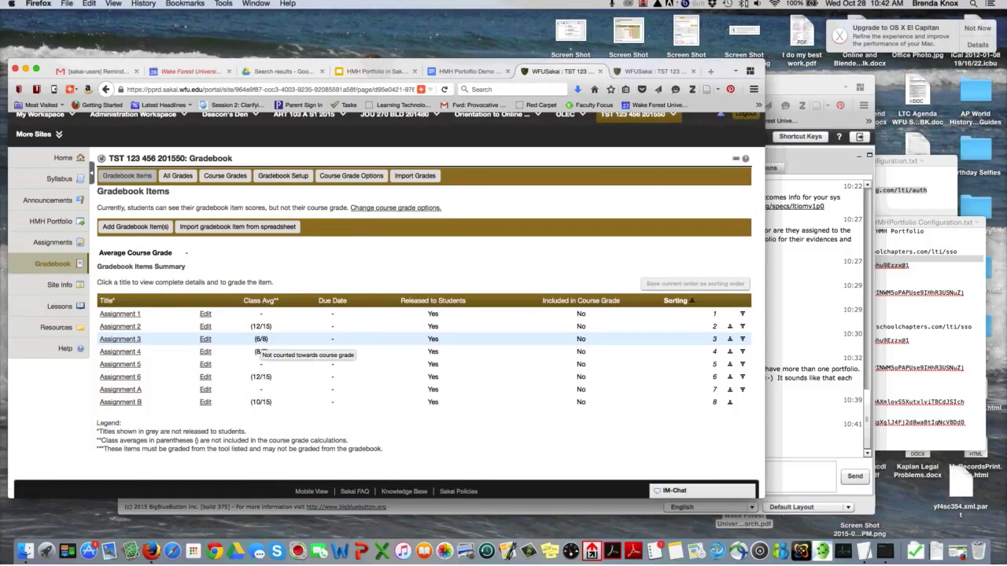
pyautogui.click(120, 339)
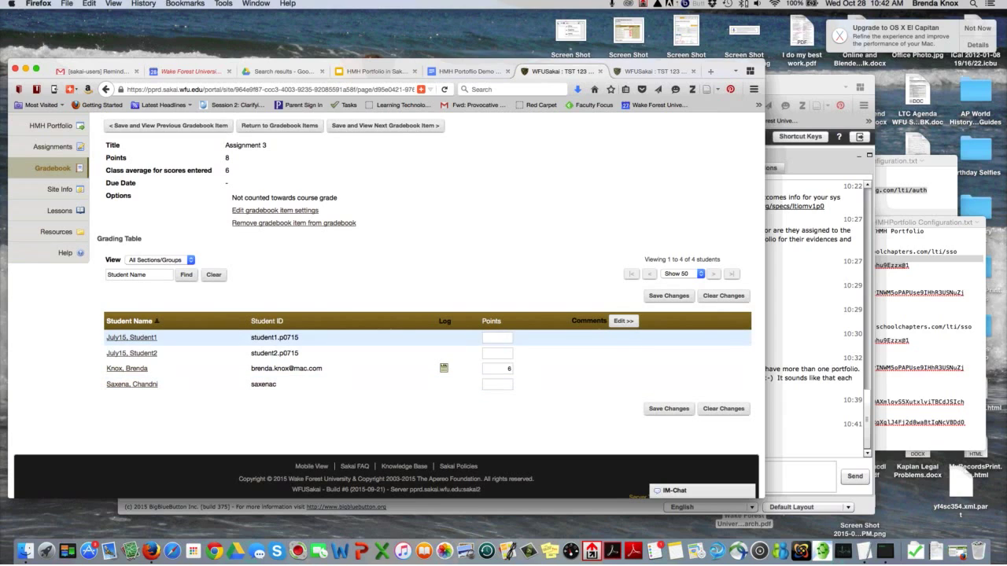
pyautogui.click(497, 353)
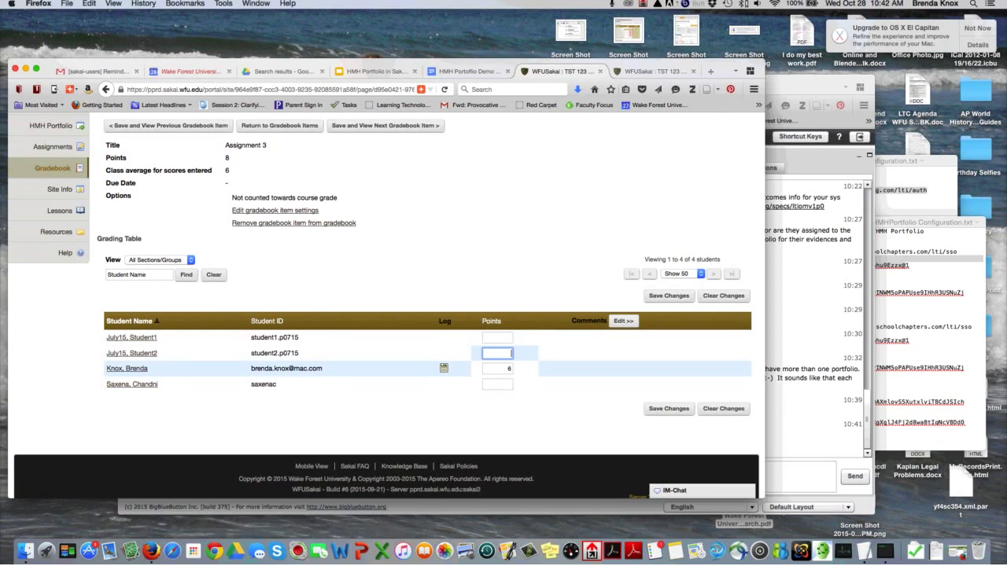
pyautogui.click(497, 369)
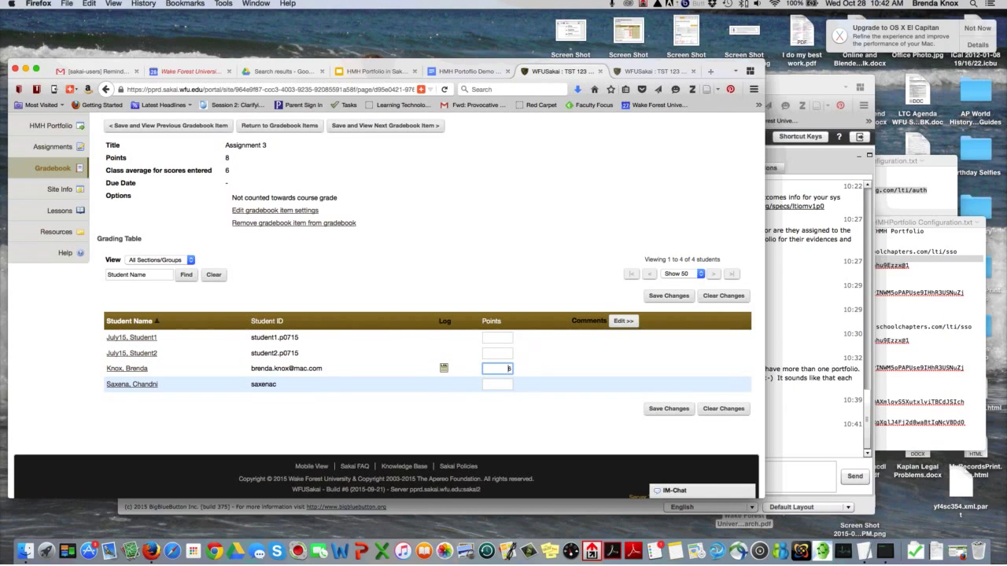
pyautogui.press('BackSpace')
pyautogui.write('8')
pyautogui.press('BackSpace')
pyautogui.write('6')
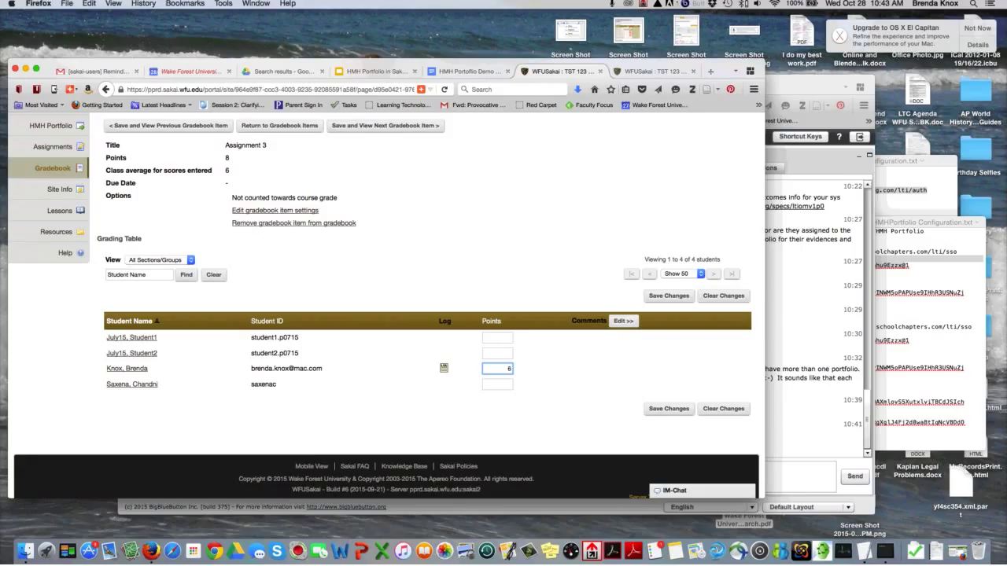
pyautogui.write('6')
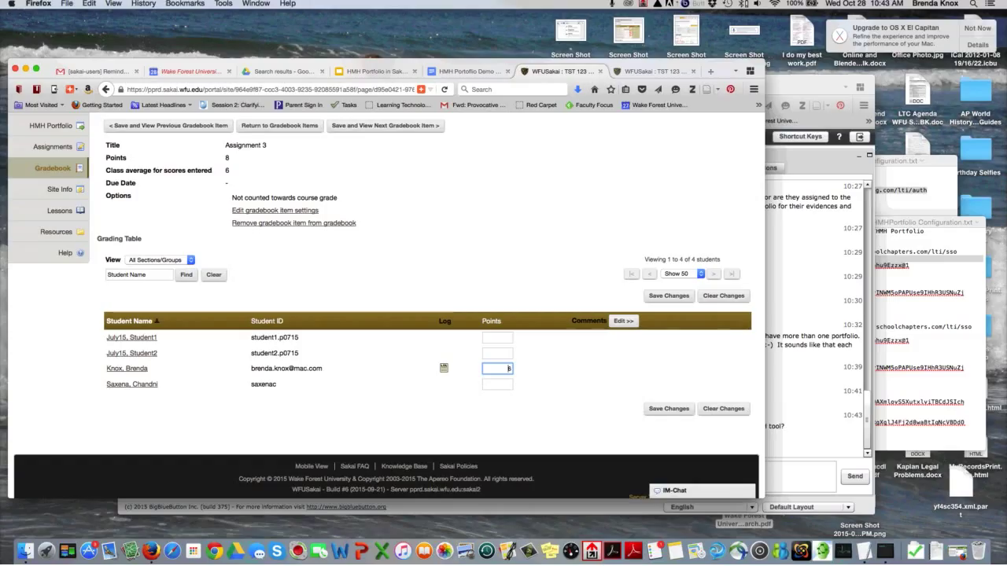
pyautogui.press('BackSpace')
pyautogui.write('8')
pyautogui.press('BackSpace')
pyautogui.write('6')
pyautogui.press('BackSpace')
pyautogui.write('8')
pyautogui.press('BackSpace')
pyautogui.write('8')
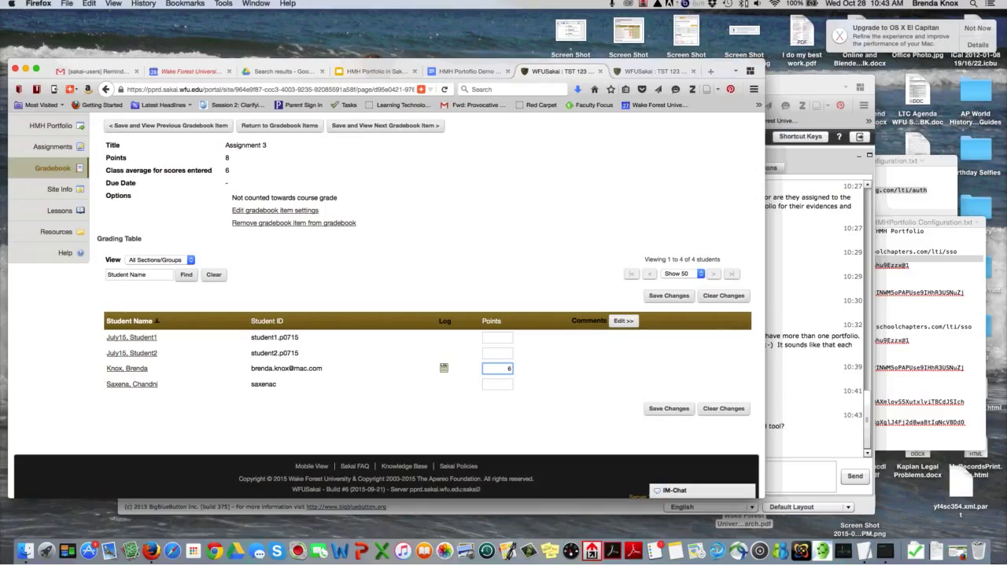